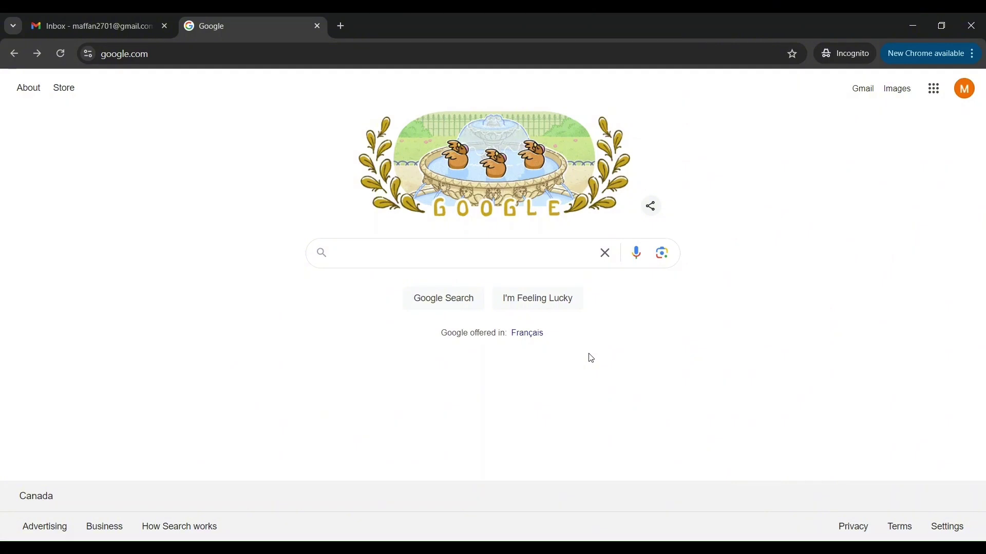
# Step: Search Google for 'microsoft dynamics 365 sales trail' using the autocomplete suggestion
pyautogui.click(380, 260)
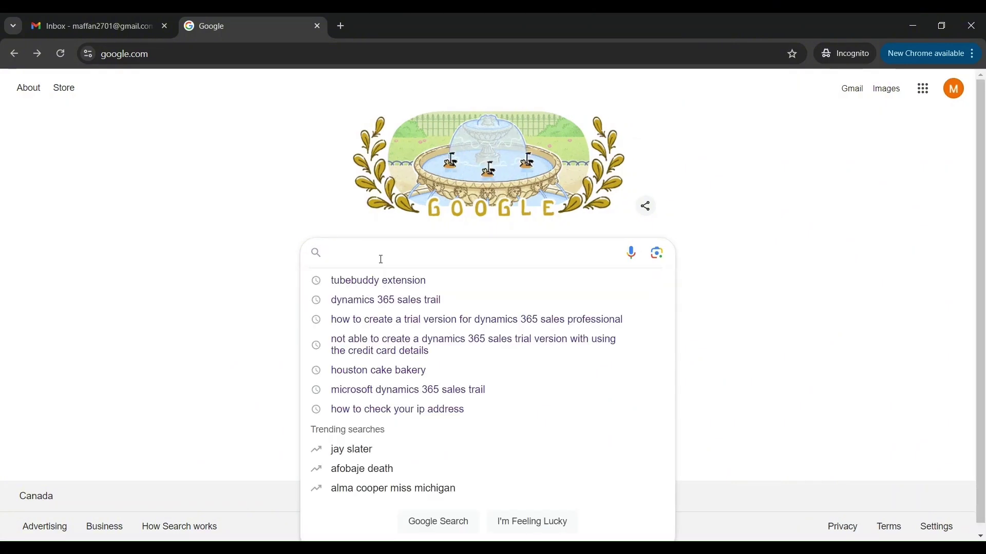
pyautogui.write('micros')
pyautogui.press('Down')
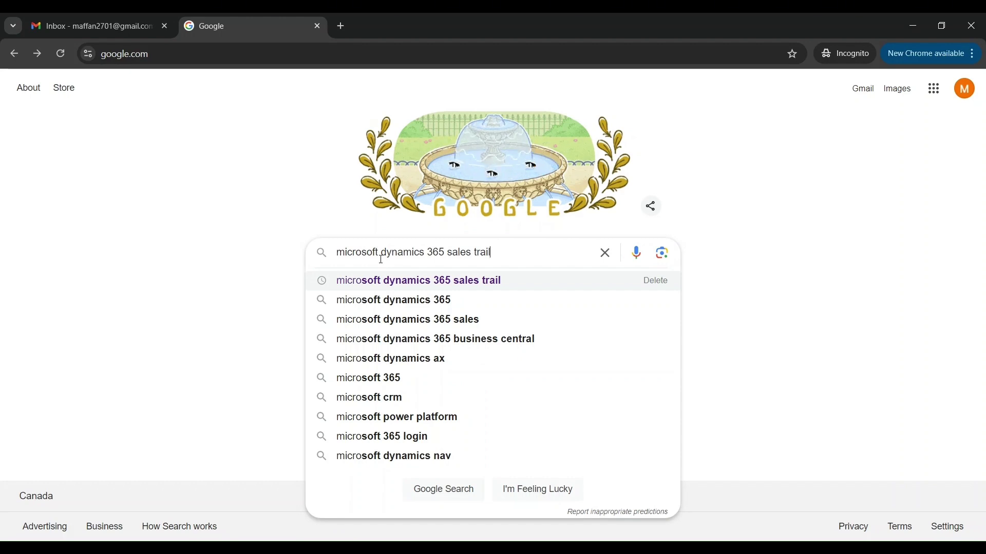
pyautogui.press('Return')
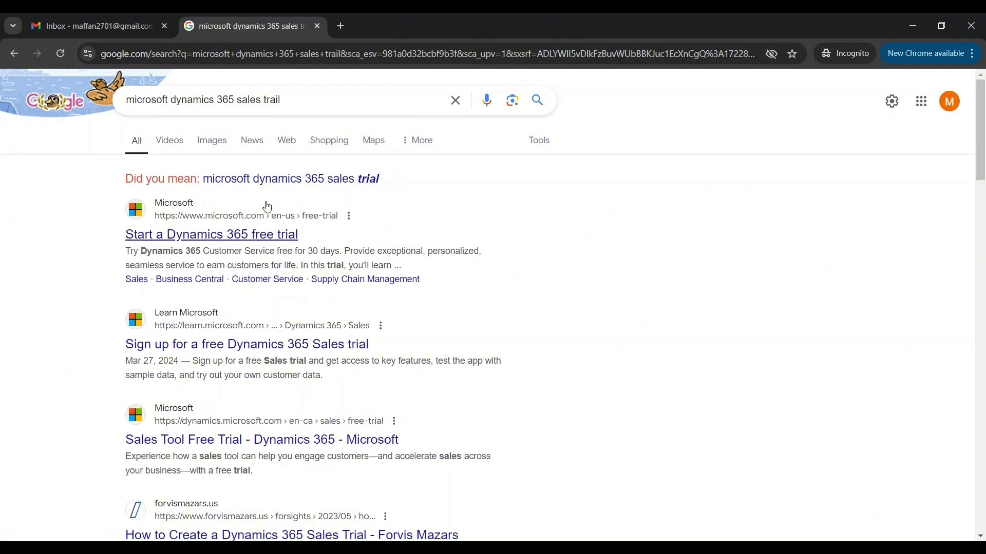
# Step: Open the 'Start a Dynamics 365 free trial' result and scroll to the Choose your trial cards
pyautogui.click(275, 239)
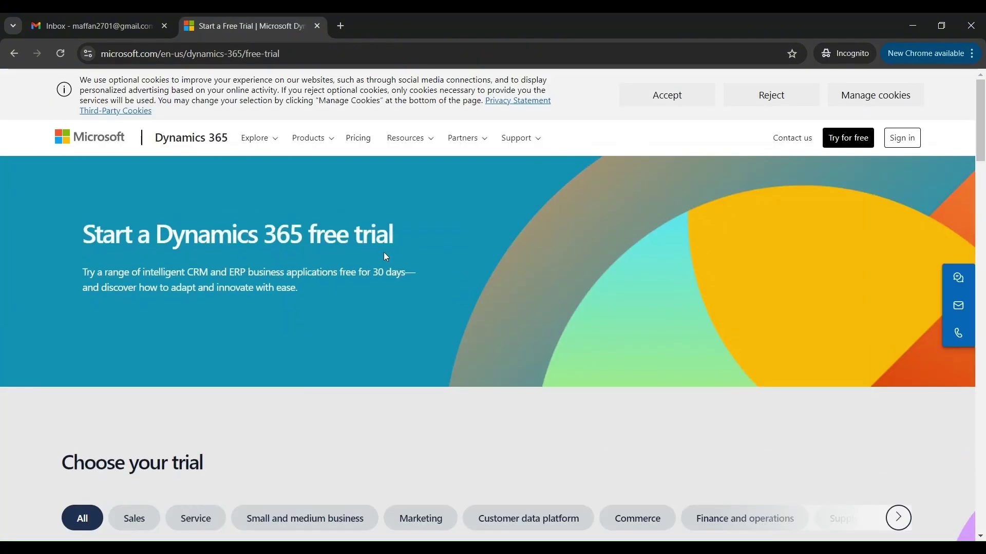
pyautogui.scroll(-4, 400, 337)
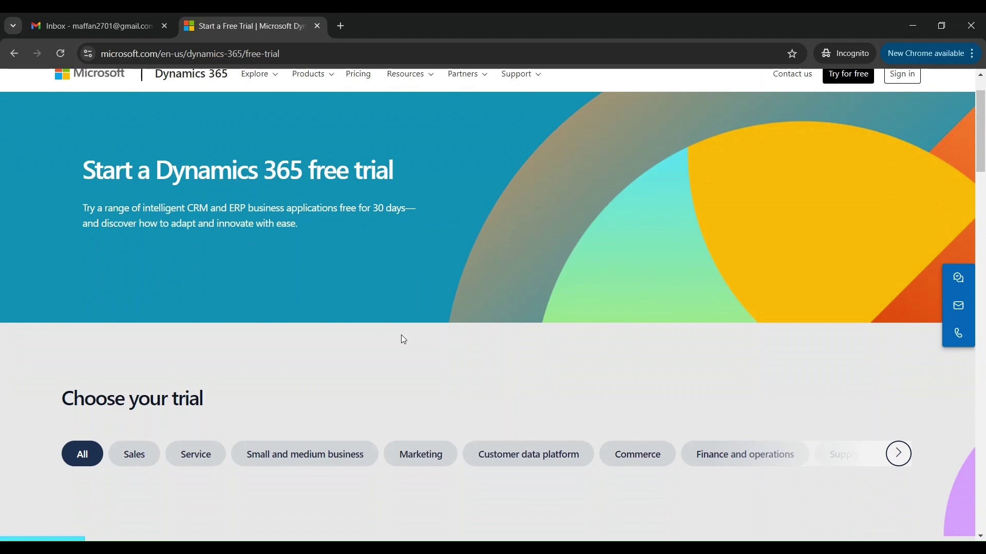
pyautogui.scroll(-2, 400, 339)
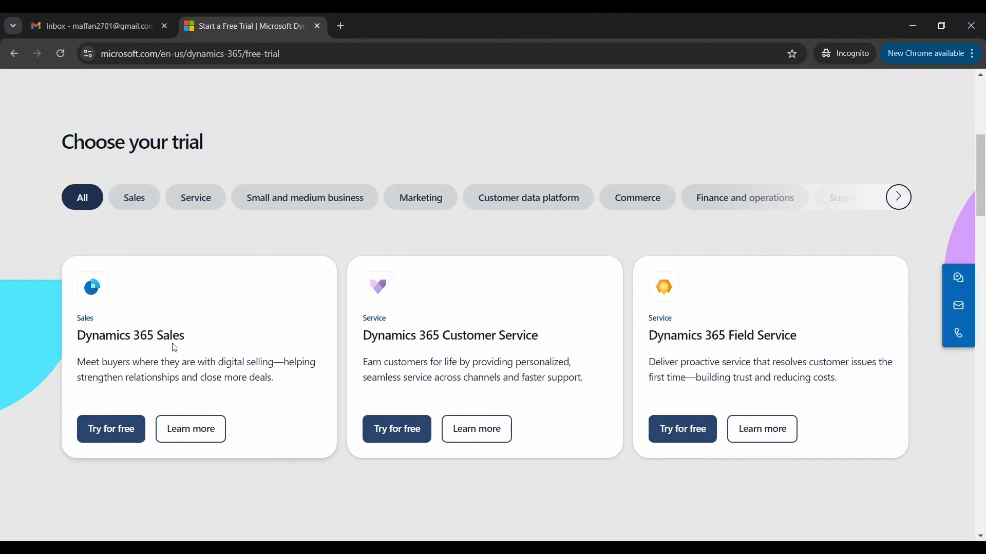
pyautogui.scroll(-3, 731, 342)
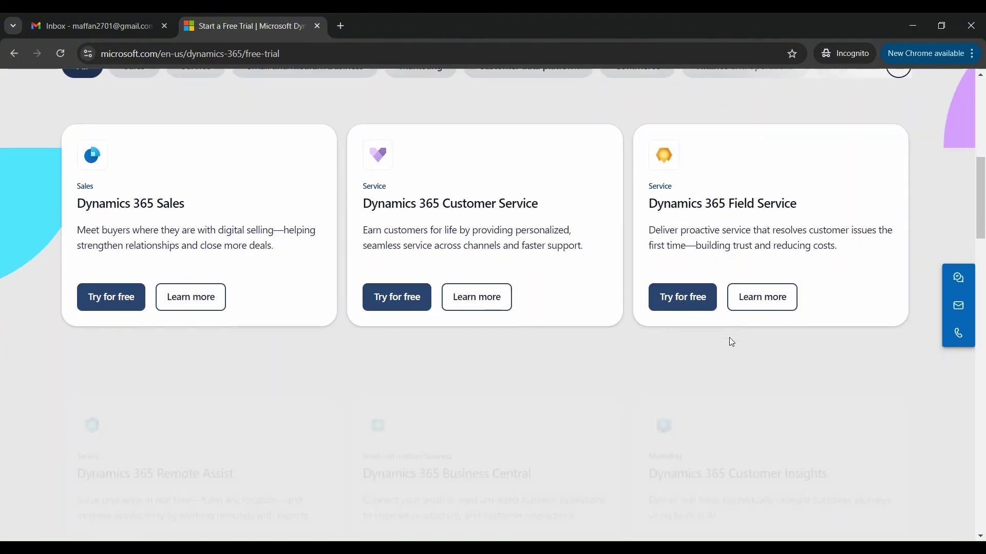
pyautogui.scroll(-2, 724, 338)
pyautogui.scroll(4, 617, 333)
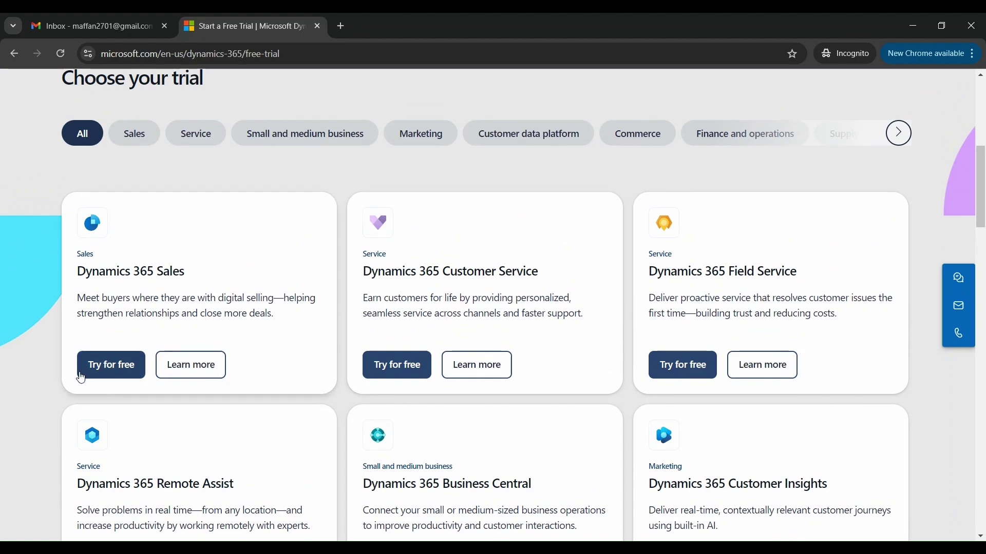
# Step: Request the Dynamics 365 Sales trial with a Gmail address, dismiss the chat popup, and accept the terms
pyautogui.click(129, 374)
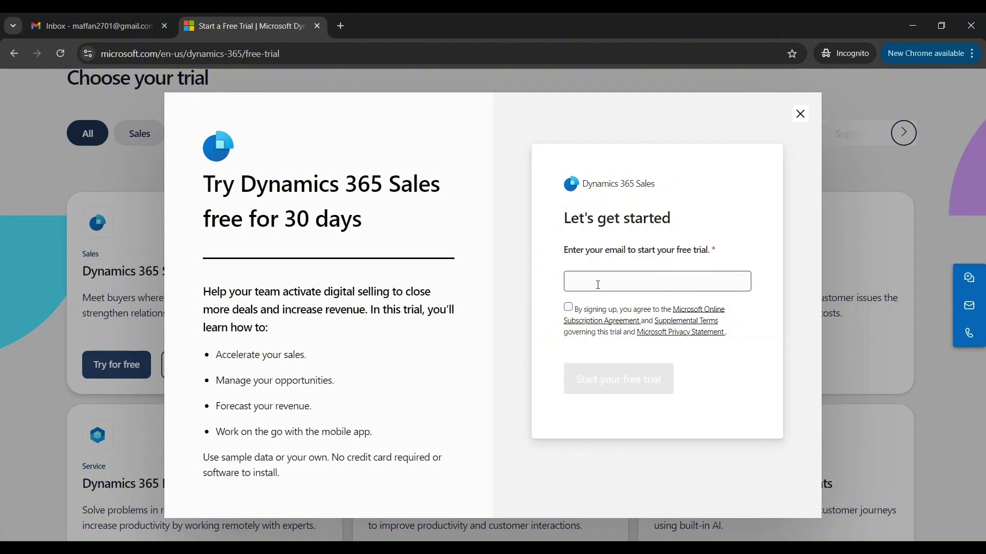
pyautogui.click(598, 284)
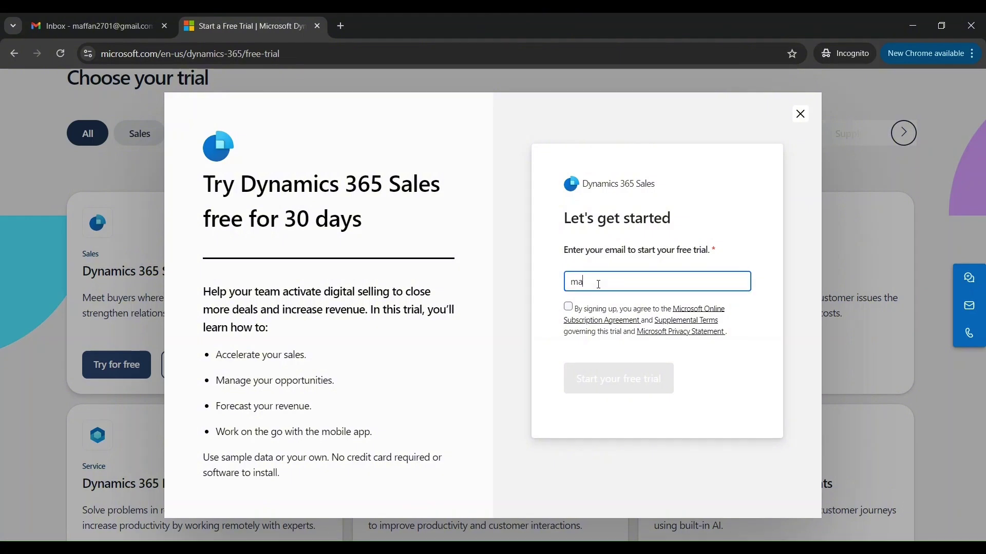
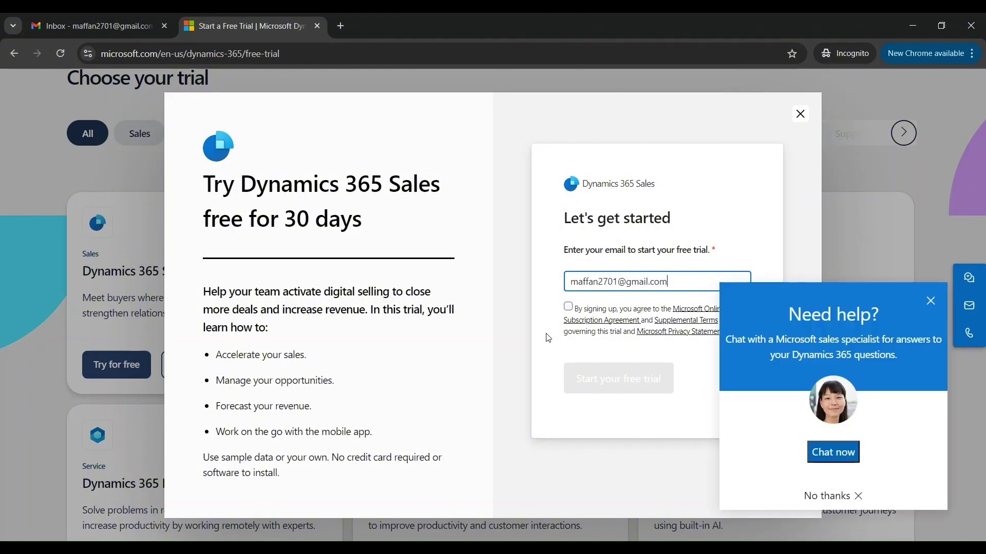
pyautogui.click(945, 306)
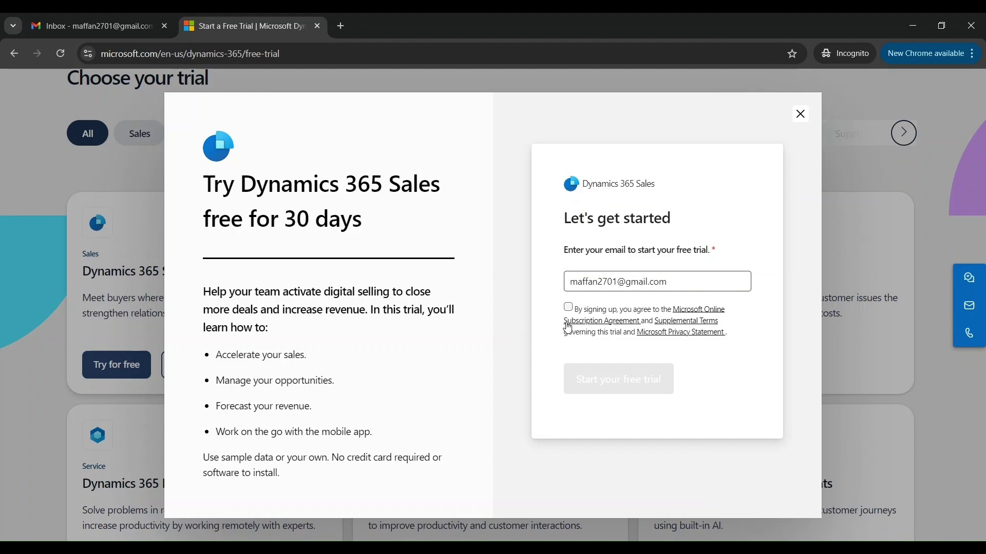
pyautogui.click(568, 307)
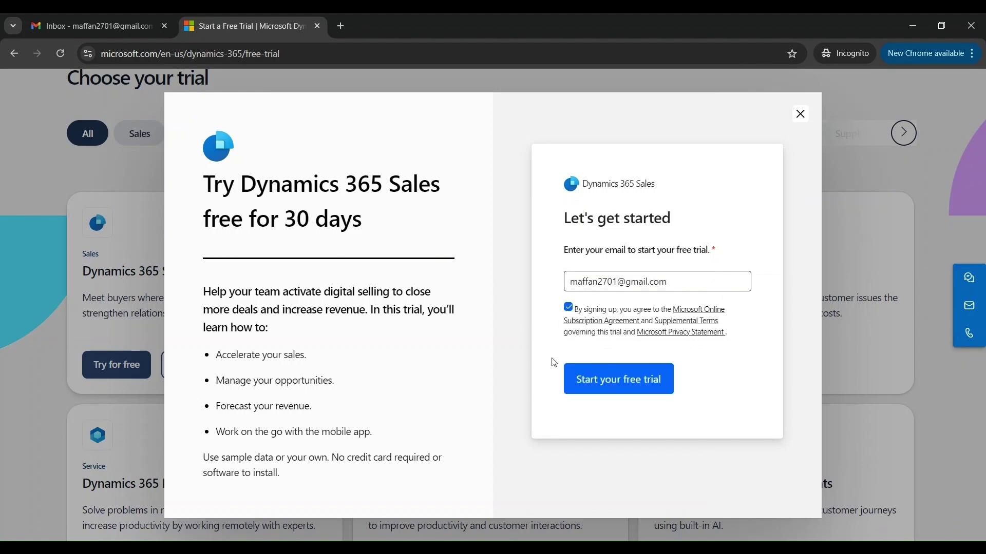
pyautogui.click(624, 392)
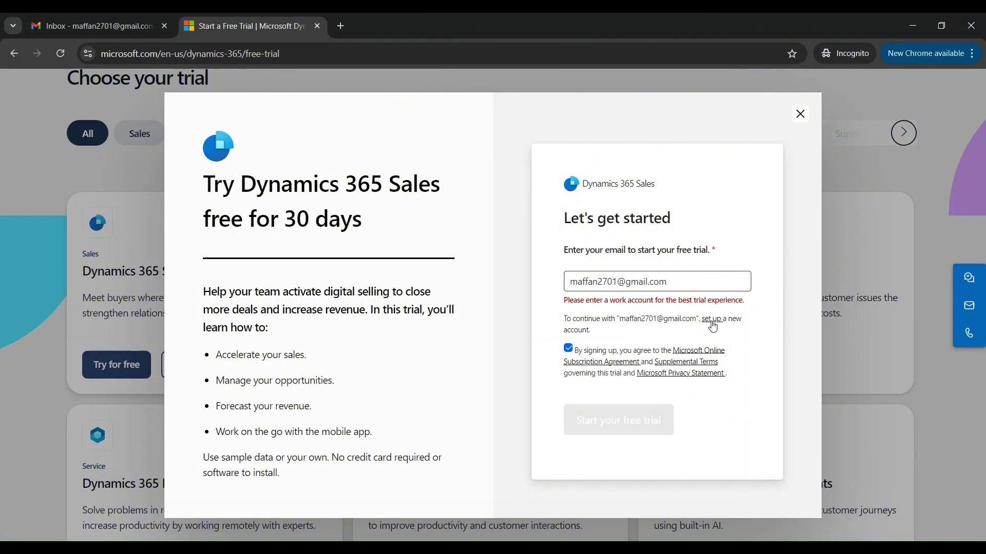
# Step: Choose to set up a new account and submit the trial email address
pyautogui.click(633, 428)
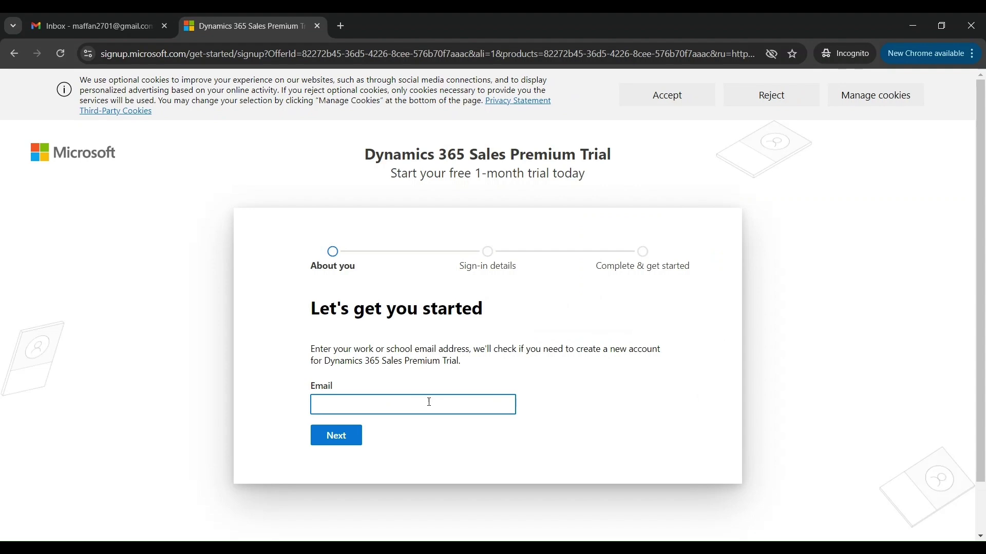
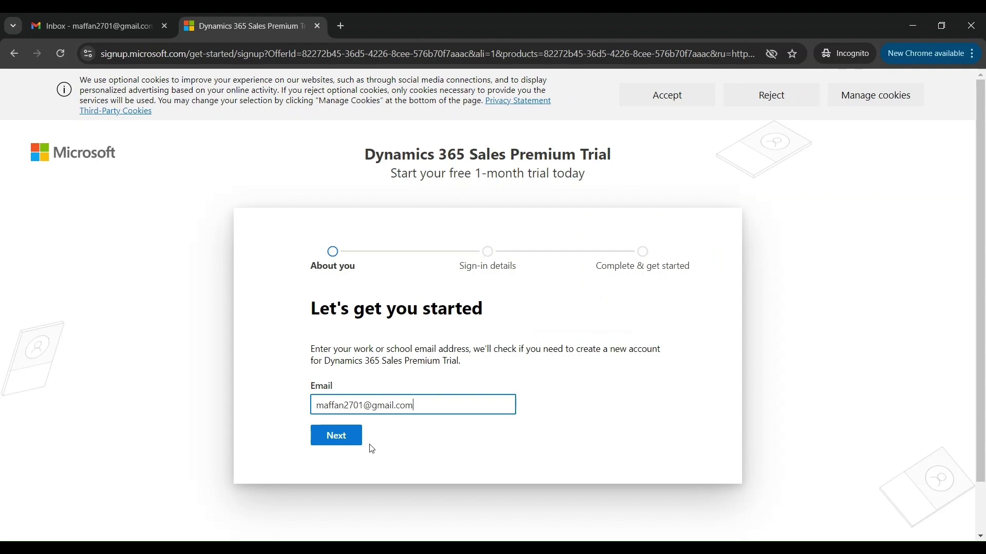
pyautogui.click(351, 437)
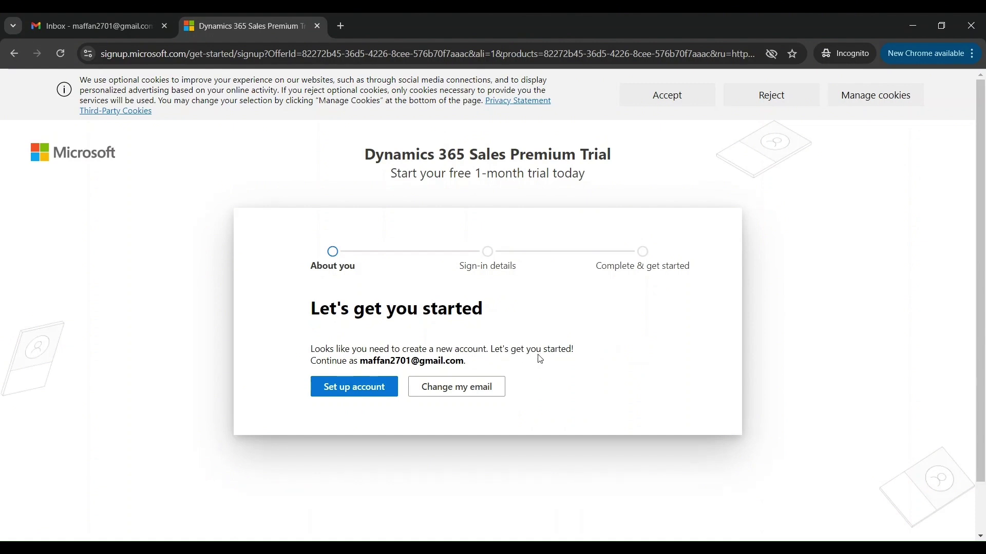
# Step: Proceed to create a new account and look over the About you form
pyautogui.click(386, 393)
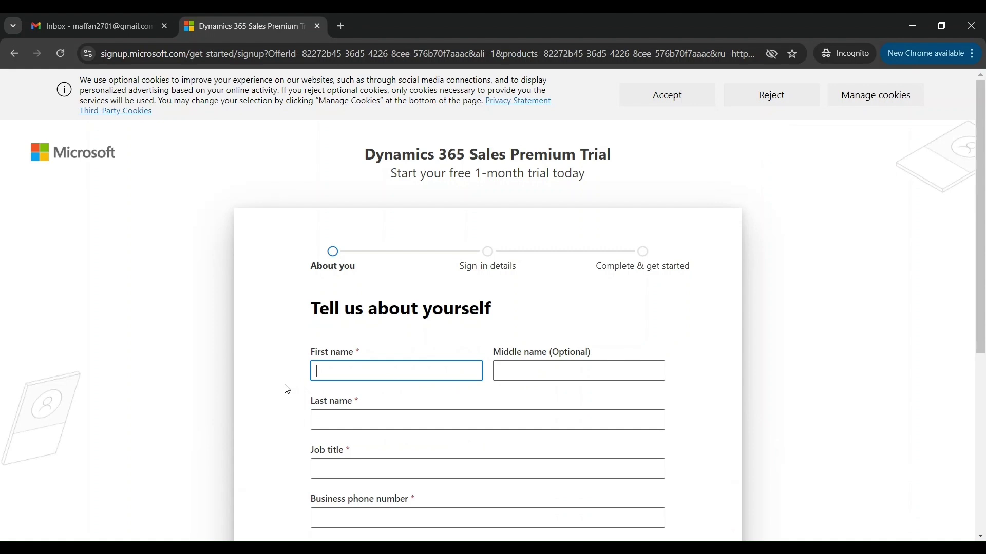
pyautogui.scroll(-1, 292, 389)
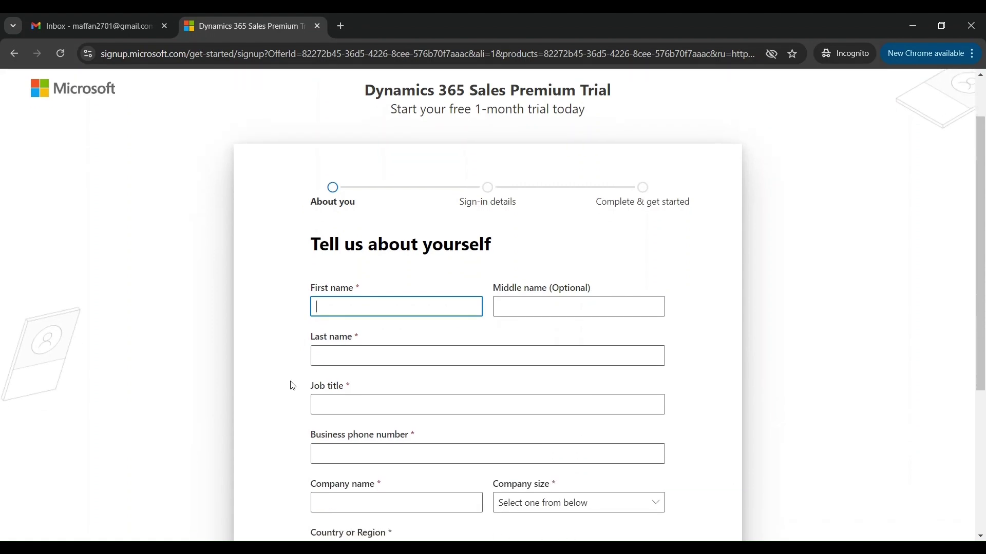
pyautogui.scroll(-1, 293, 387)
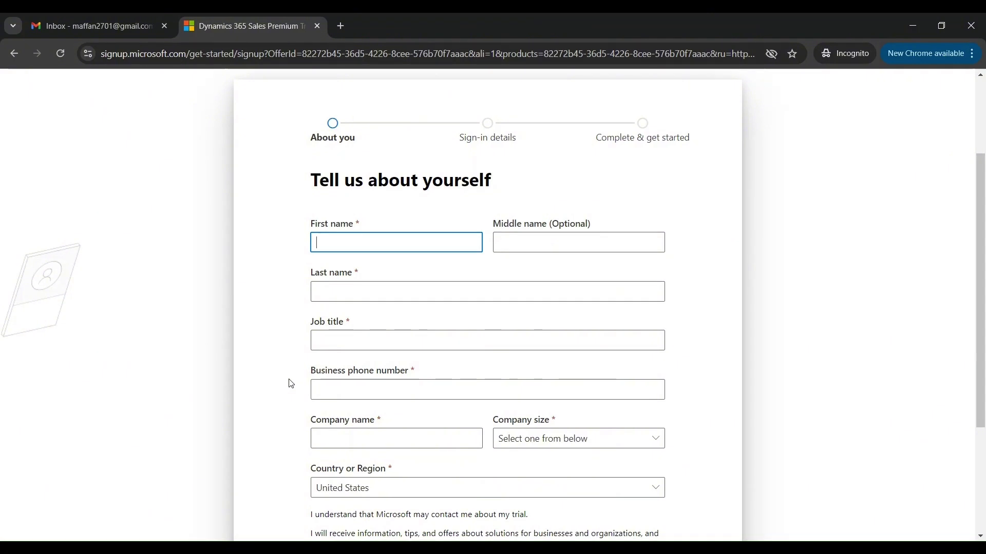
pyautogui.scroll(-1, 290, 383)
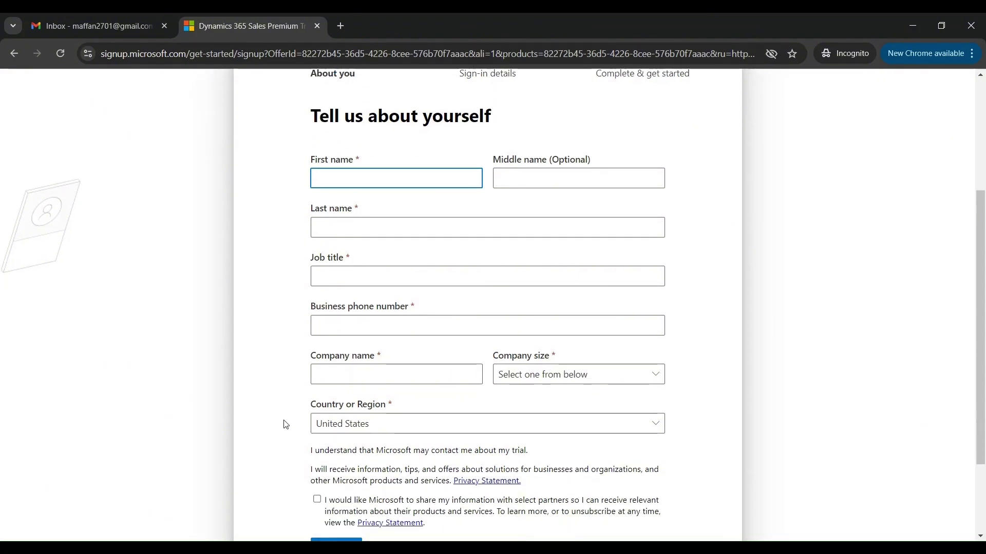
pyautogui.scroll(1, 293, 424)
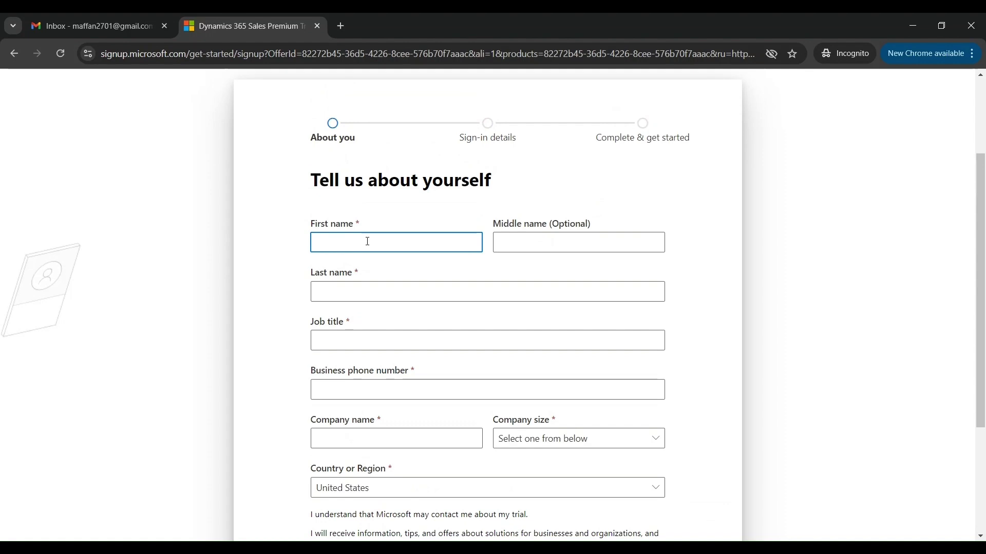
# Step: Enter first and last name, job title Consultant, a business phone number, and company Dynamics Journey
pyautogui.press('Tab')
pyautogui.press('Tab')
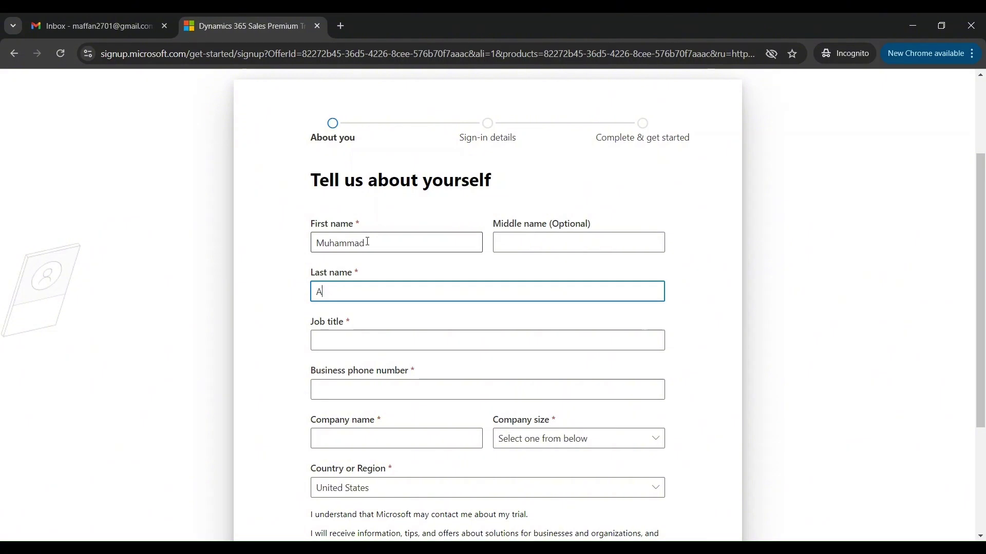
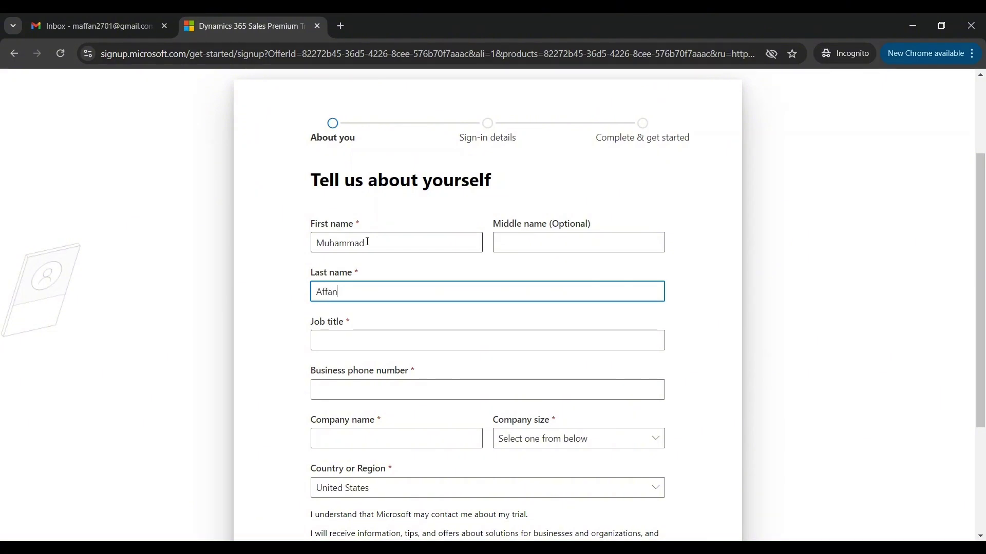
pyautogui.press('Tab')
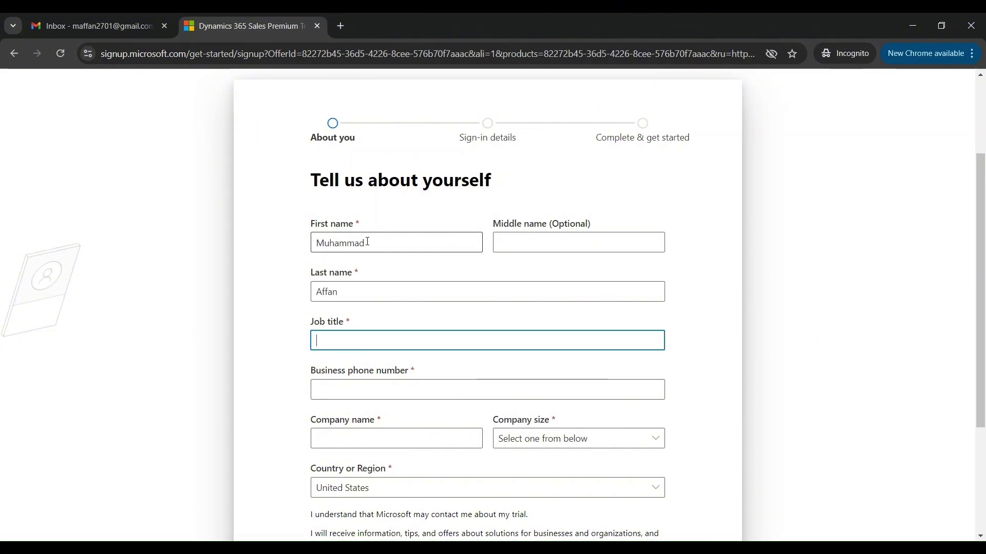
pyautogui.write('Consultant')
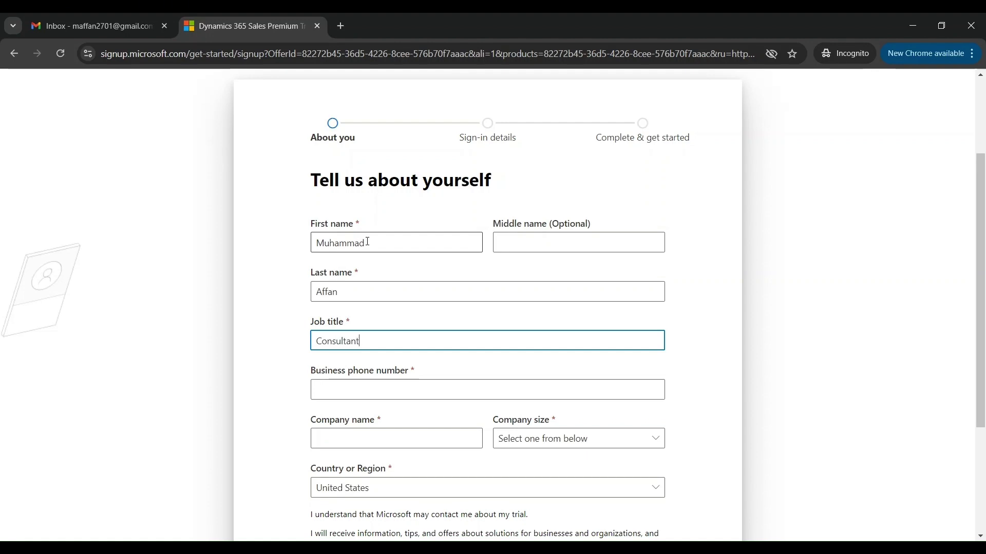
pyautogui.press('Tab')
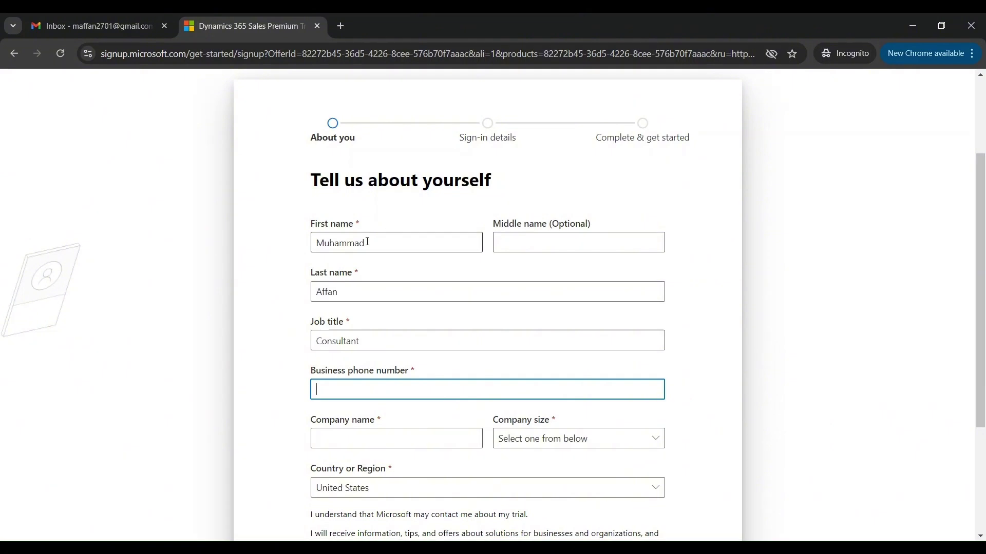
pyautogui.write('123456789')
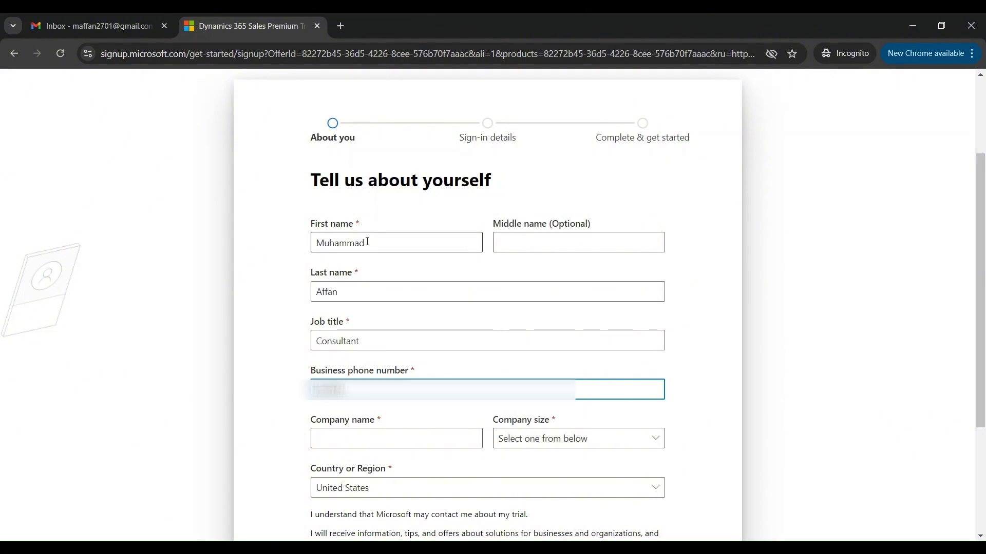
pyautogui.write('0')
pyautogui.press('Tab')
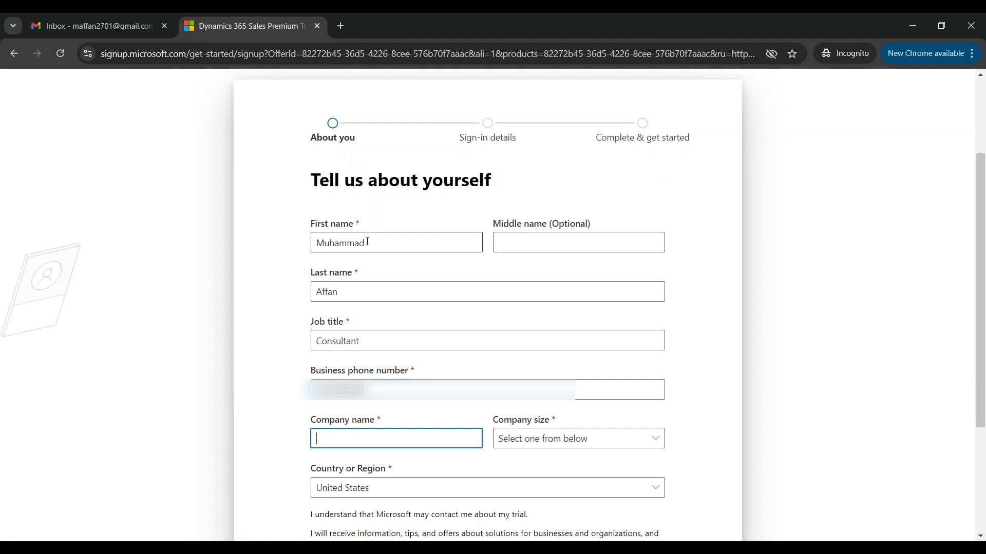
pyautogui.write('Dynamics ')
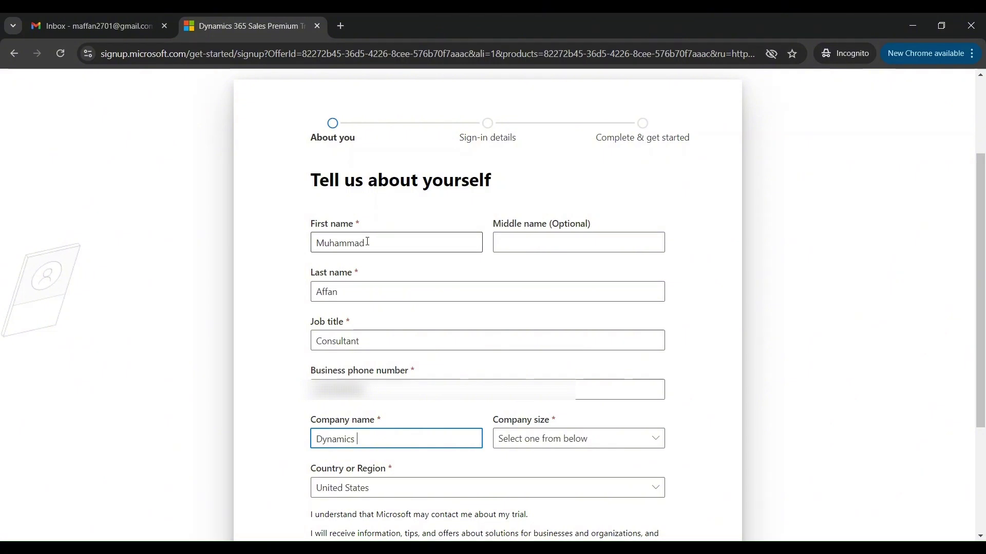
pyautogui.write('Jou')
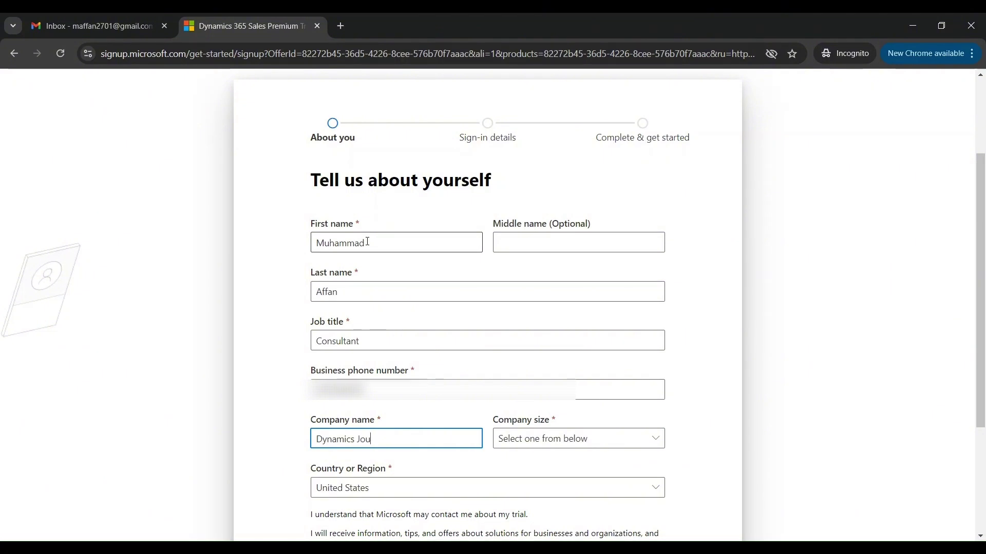
pyautogui.write('rney')
# Step: Set company size to 5-9 people and country to Canada, then submit the details
pyautogui.click(636, 449)
pyautogui.click(610, 308)
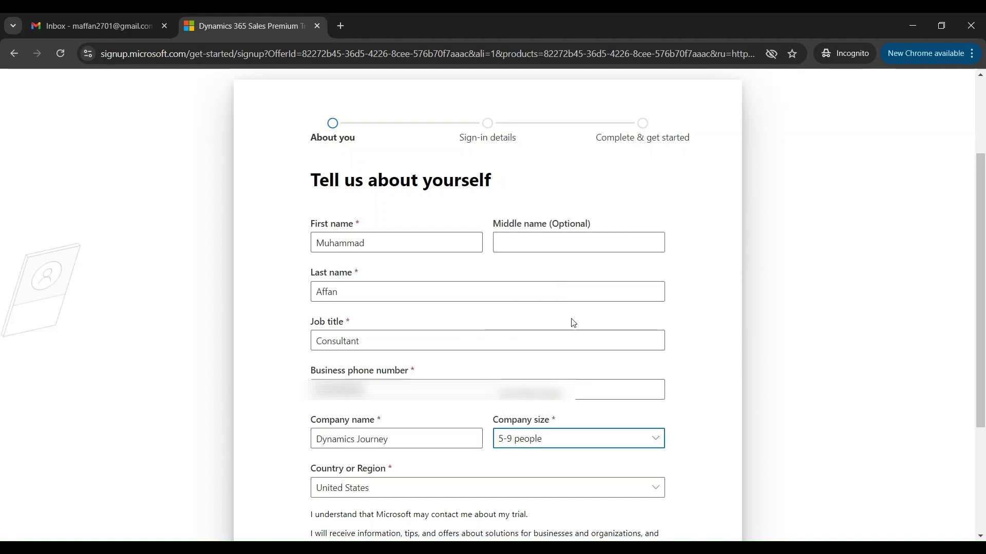
pyautogui.scroll(-1, 574, 323)
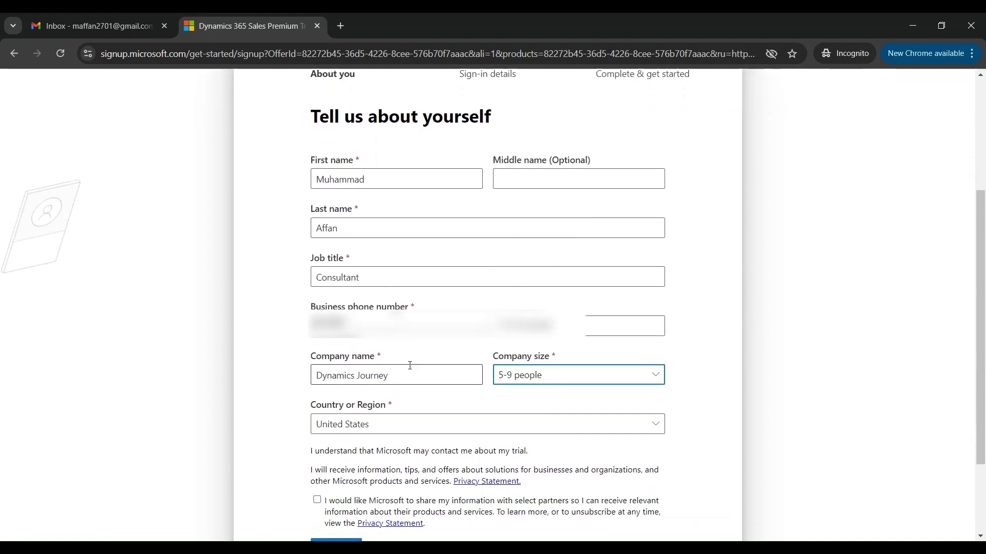
pyautogui.click(424, 433)
pyautogui.scroll(20, 233, 353)
pyautogui.scroll(5, 235, 357)
pyautogui.moveTo(354, 395); pyautogui.dragTo(326, 92)
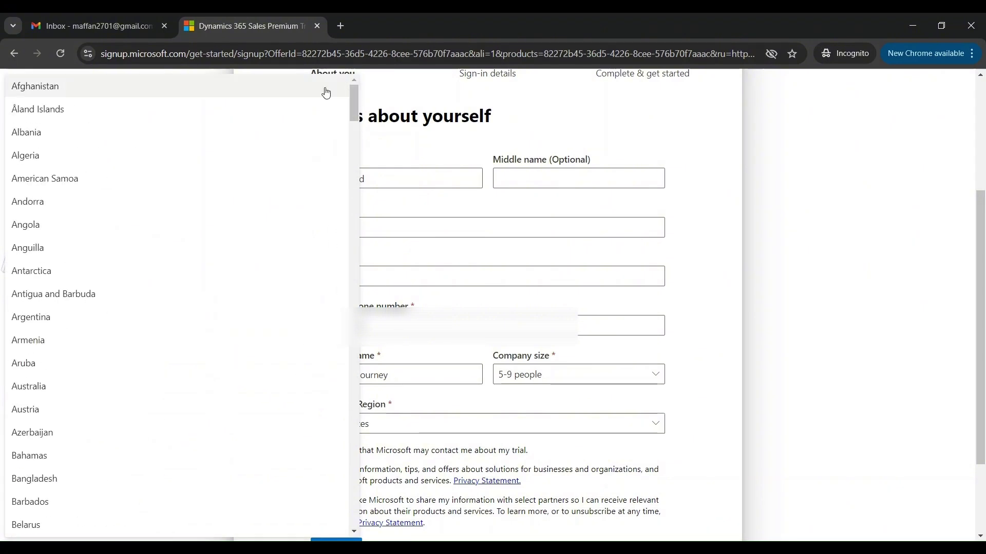
pyautogui.scroll(-10, 101, 438)
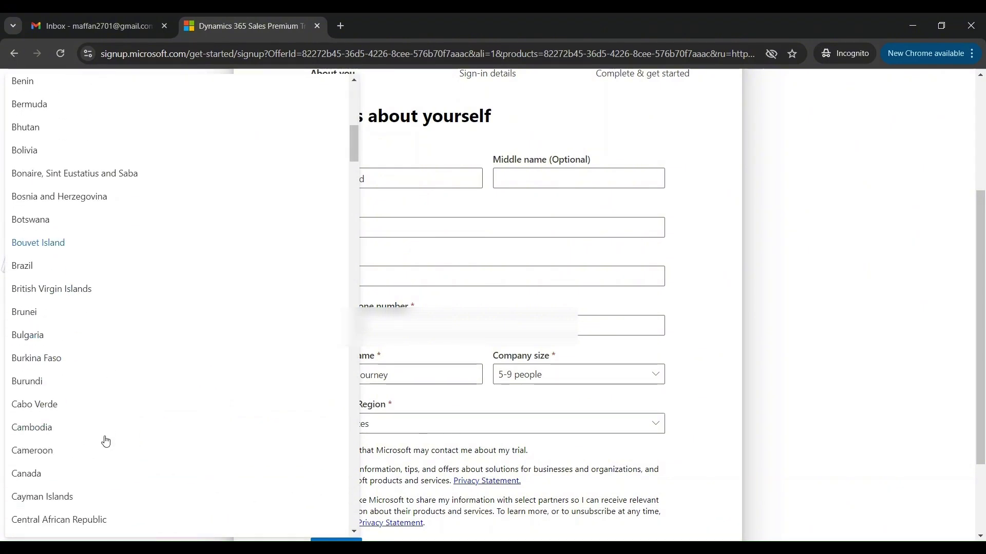
pyautogui.click(66, 473)
pyautogui.scroll(-3, 286, 432)
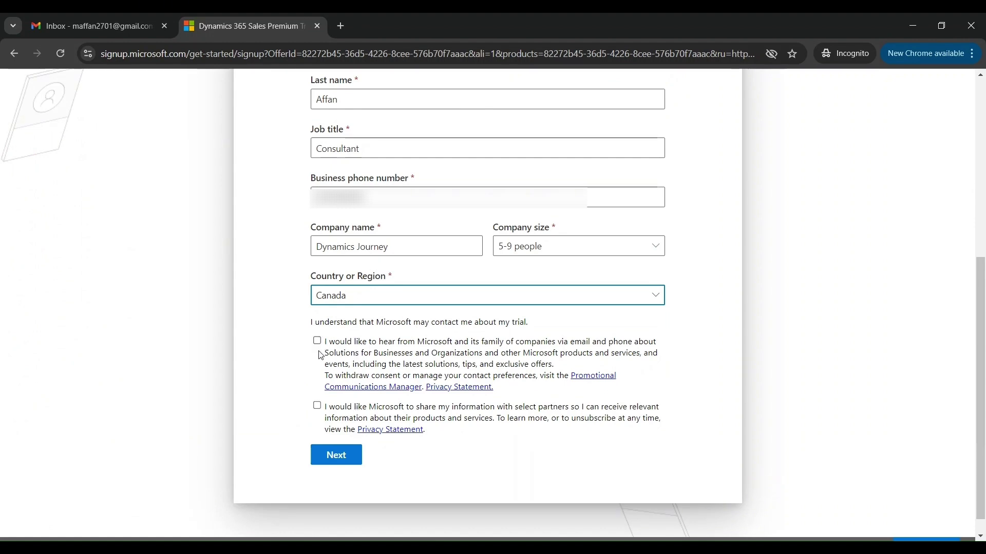
pyautogui.click(353, 461)
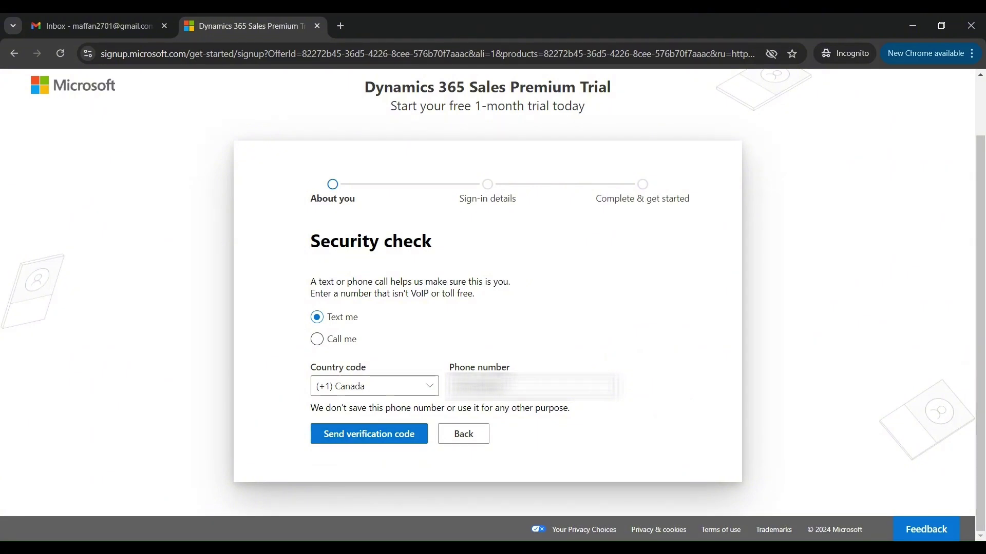
# Step: Send a text-message verification code, enter the received code, and verify it
pyautogui.click(397, 440)
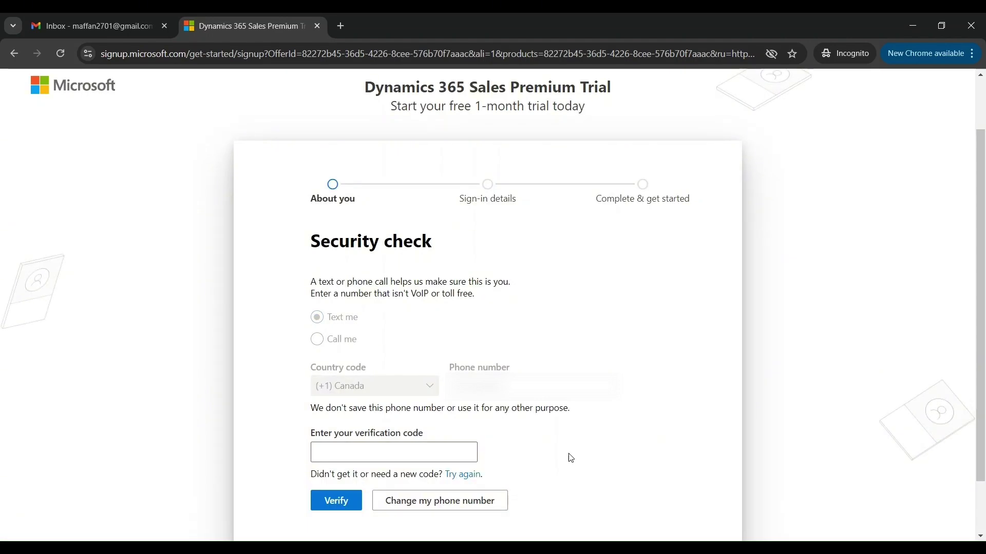
pyautogui.click(450, 454)
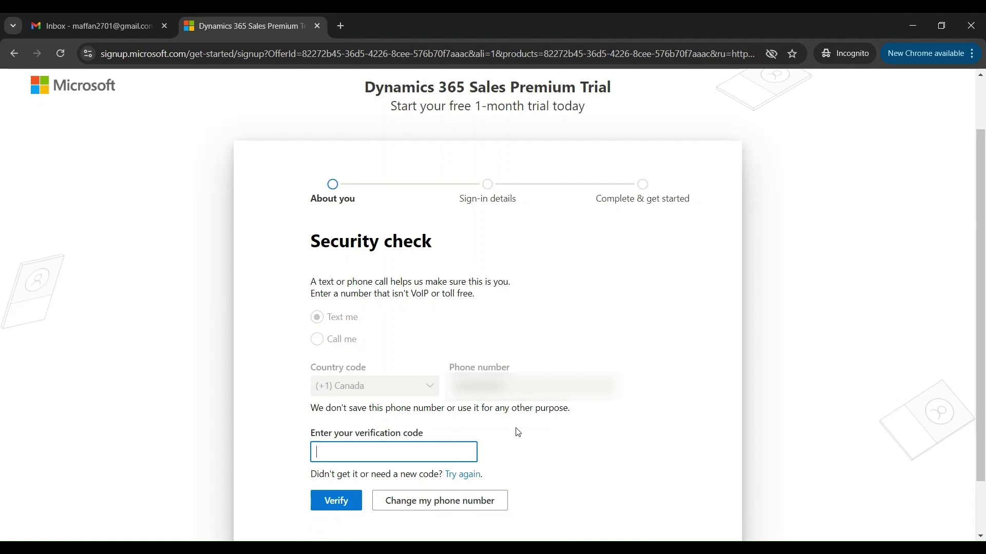
pyautogui.scroll(-2, 515, 432)
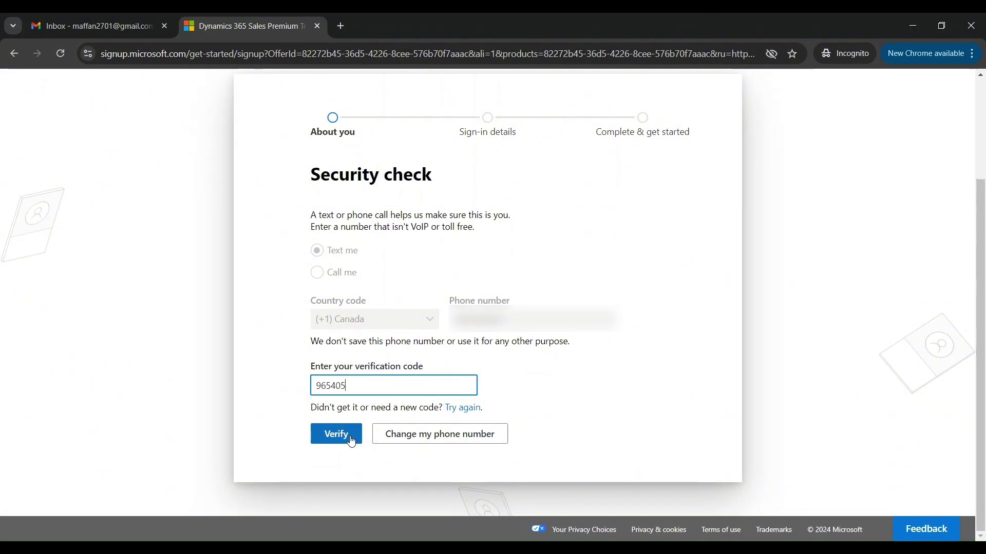
pyautogui.click(350, 441)
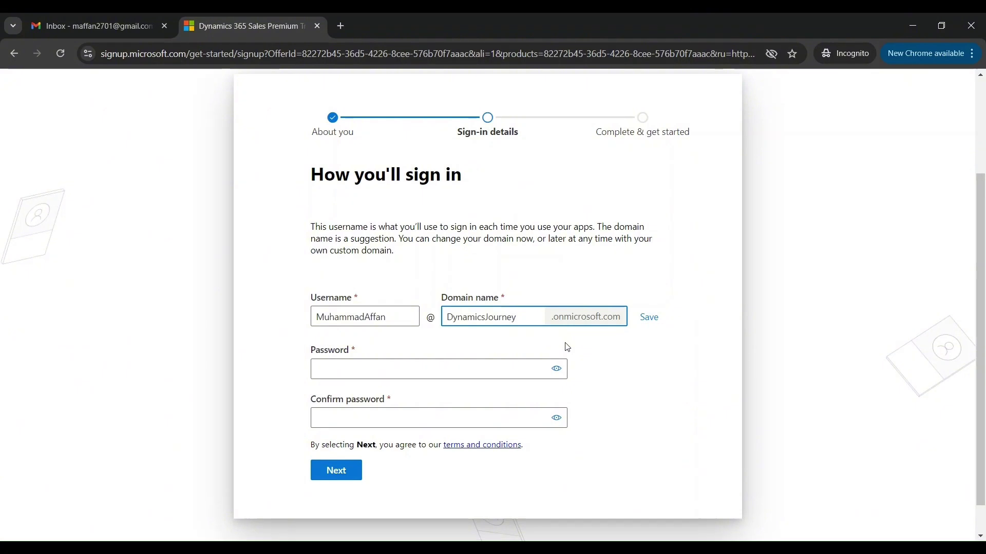
# Step: Enter and confirm the account password, then create the account
pyautogui.click(420, 369)
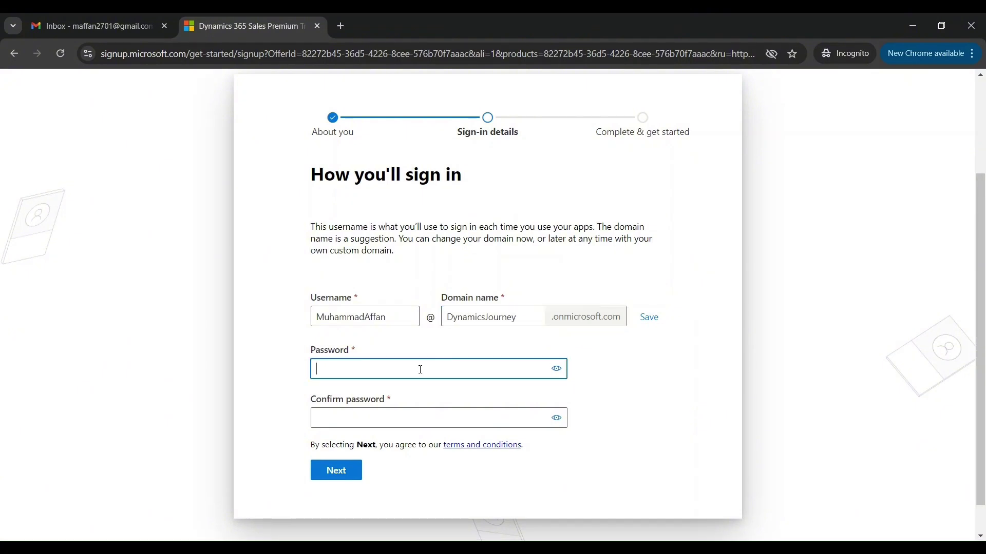
pyautogui.write('••••••••••••')
pyautogui.press('Tab')
pyautogui.press('Tab')
pyautogui.write('•••••••')
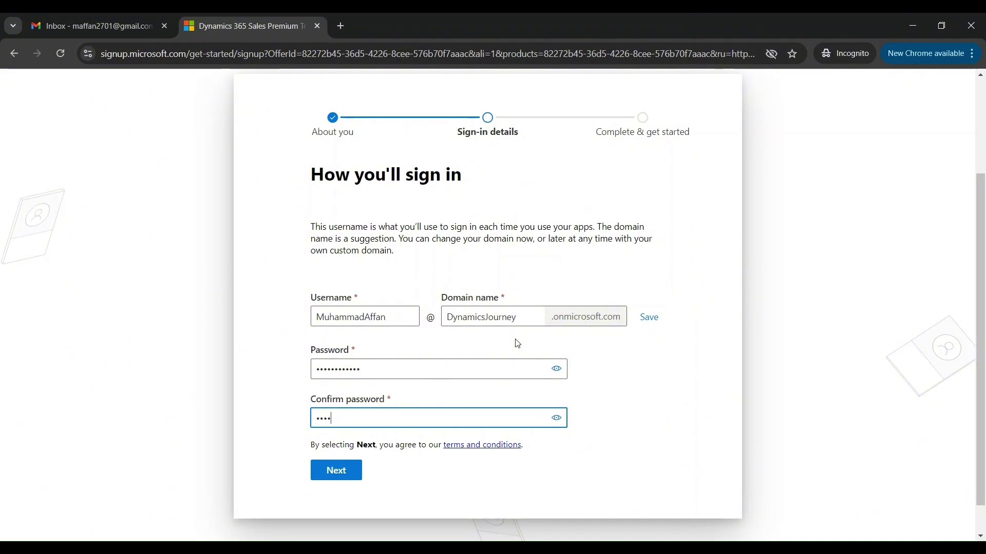
pyautogui.write('••••')
pyautogui.click(349, 470)
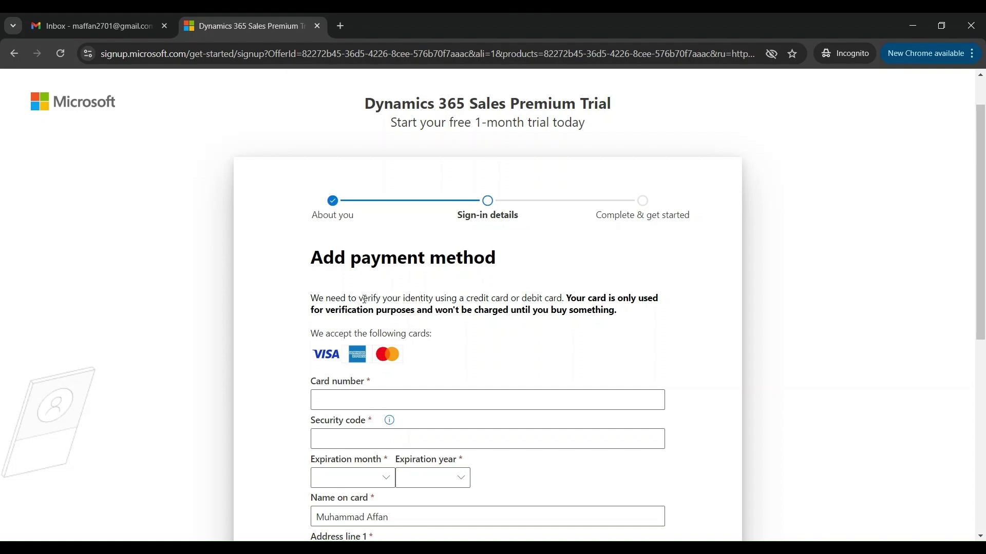
# Step: Save the Add payment method form to reach the Sales Premium Trial confirmation
pyautogui.moveTo(359, 299); pyautogui.dragTo(381, 299)
pyautogui.click(464, 326)
pyautogui.scroll(-1, 580, 344)
pyautogui.scroll(-1, 581, 344)
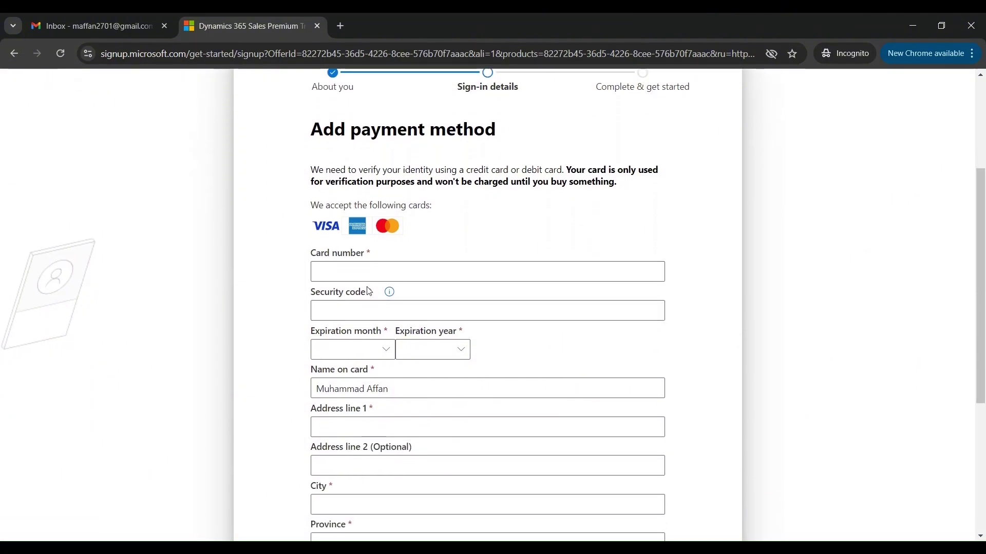
pyautogui.scroll(-2, 355, 329)
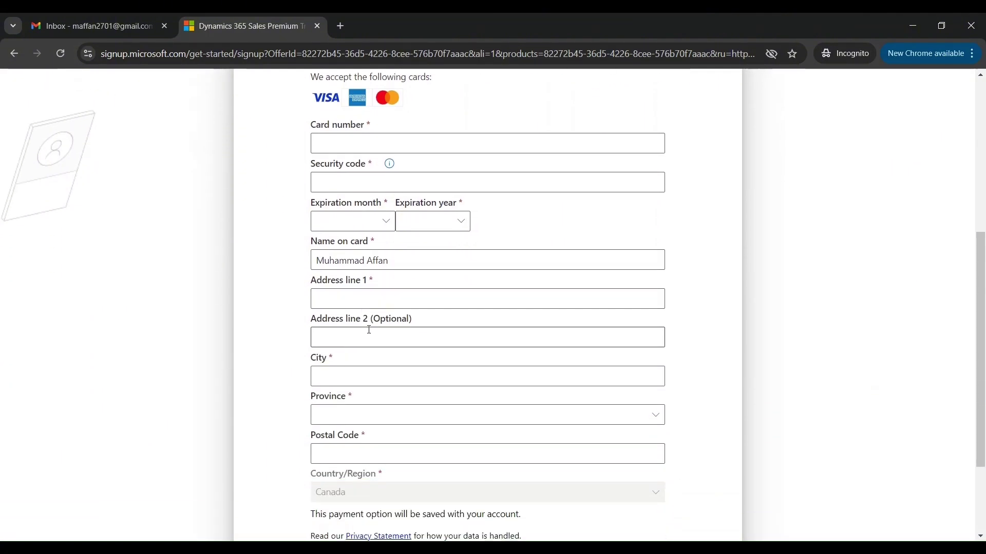
pyautogui.scroll(-2, 369, 330)
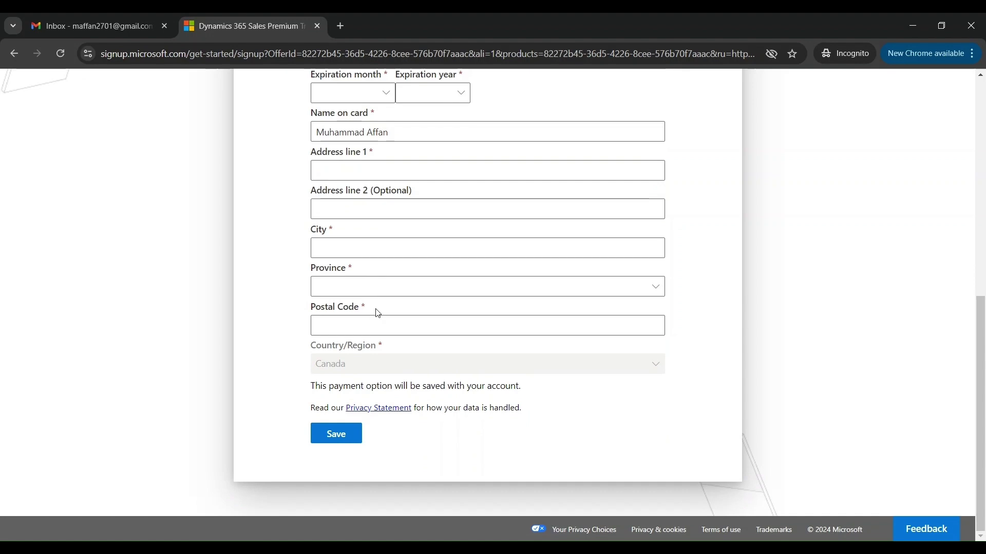
pyautogui.click(348, 433)
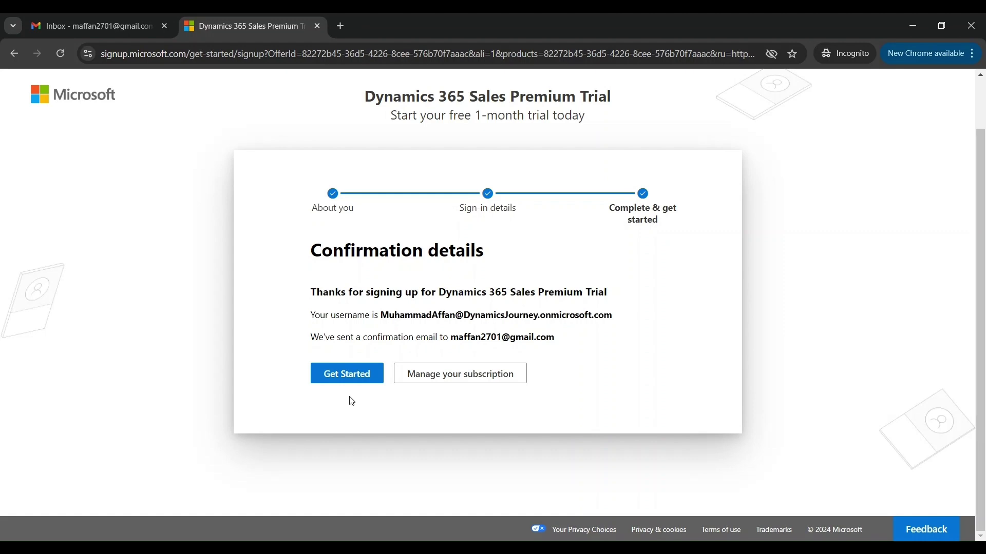
# Step: Click Get Started on the Confirmation details page
pyautogui.click(362, 383)
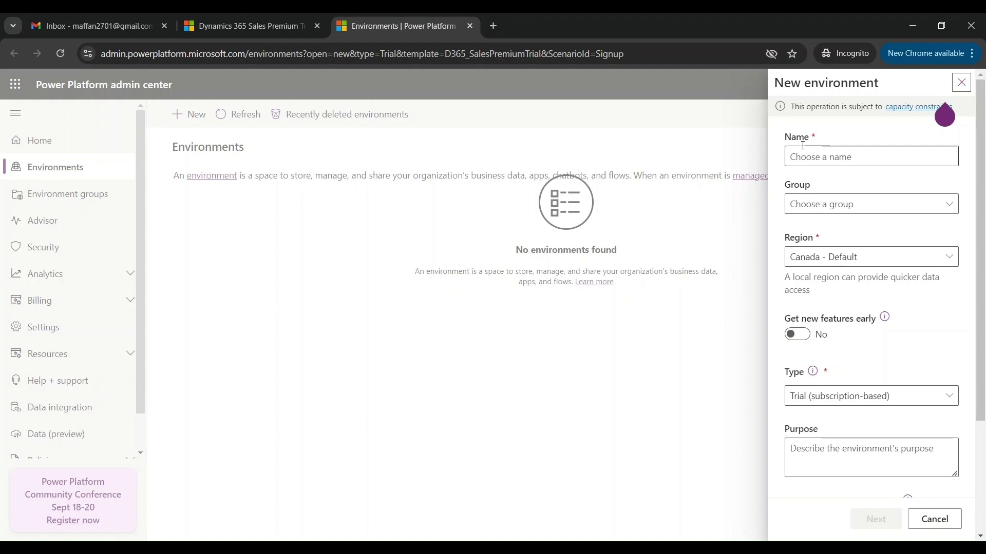
# Step: Enter Dynamics Journey as the environment name and review the remaining settings, including Dataverse Yes
pyautogui.click(842, 157)
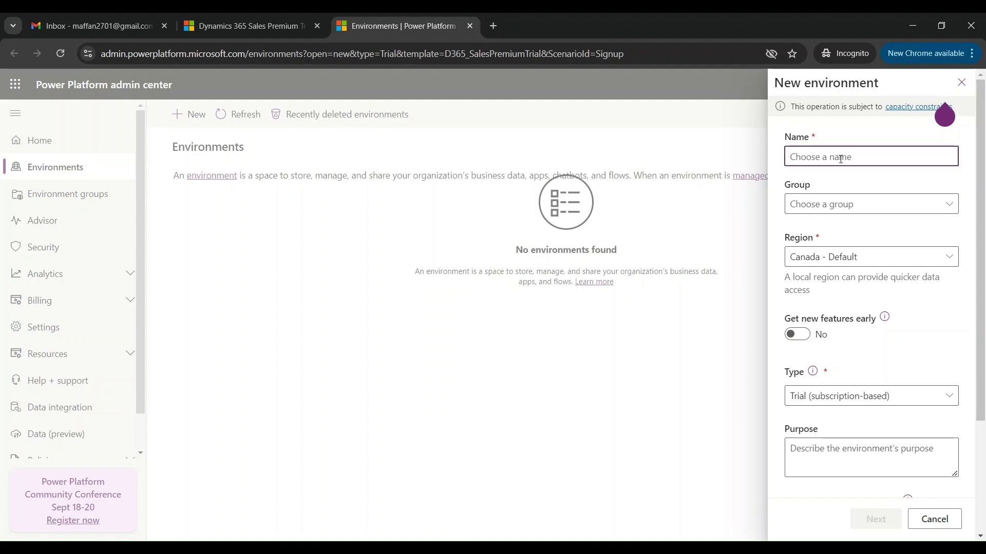
pyautogui.write('Dyn')
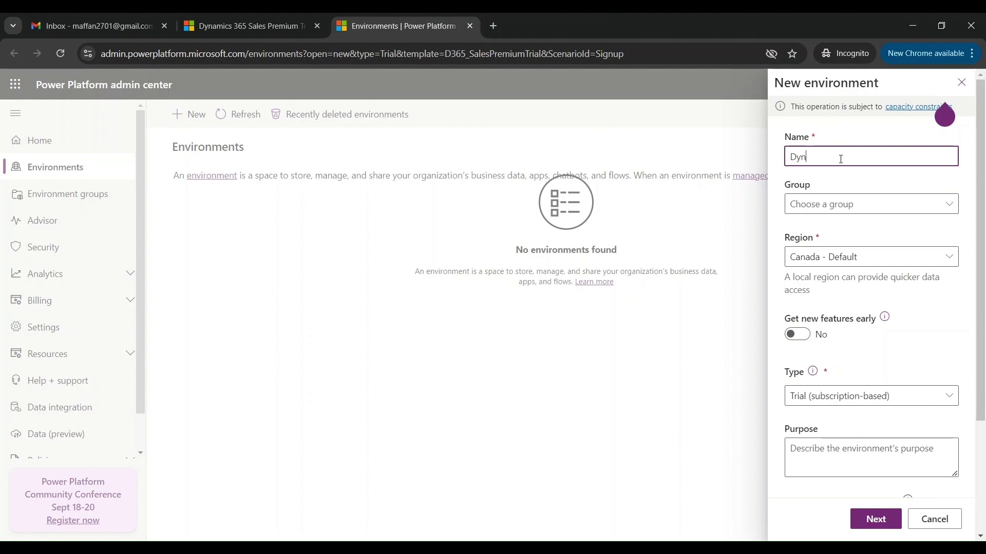
pyautogui.write('amics Journey')
pyautogui.click(952, 215)
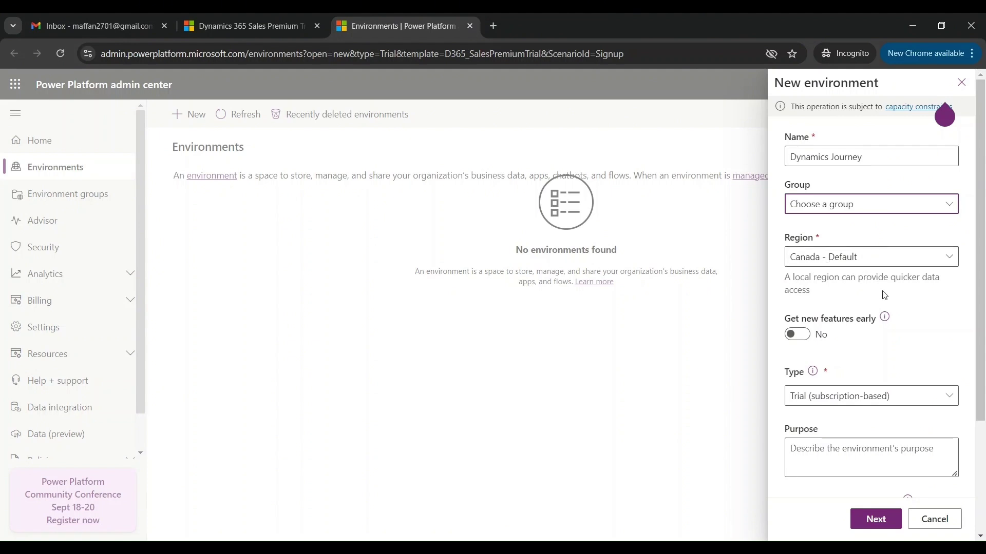
pyautogui.scroll(-1, 924, 332)
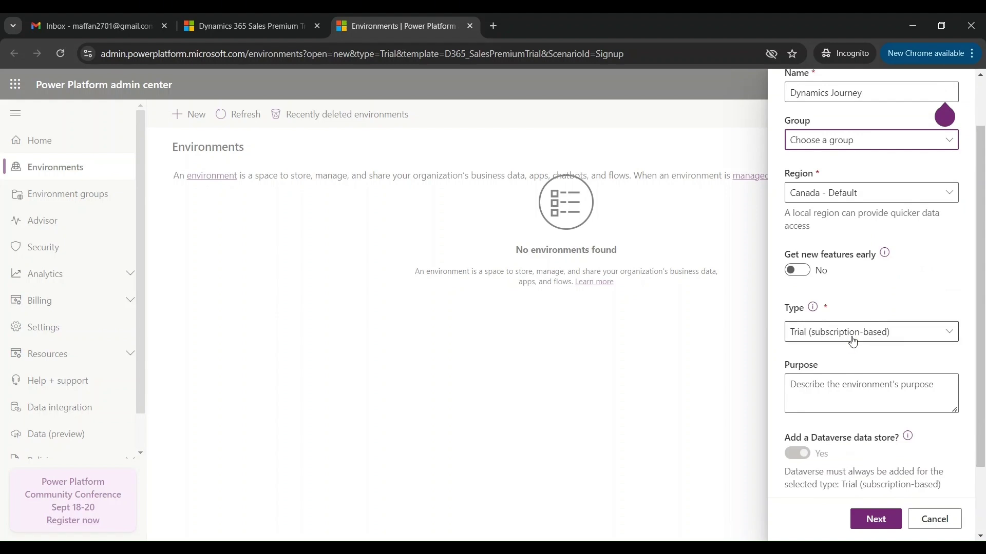
pyautogui.scroll(-1, 939, 367)
pyautogui.scroll(-1, 939, 367)
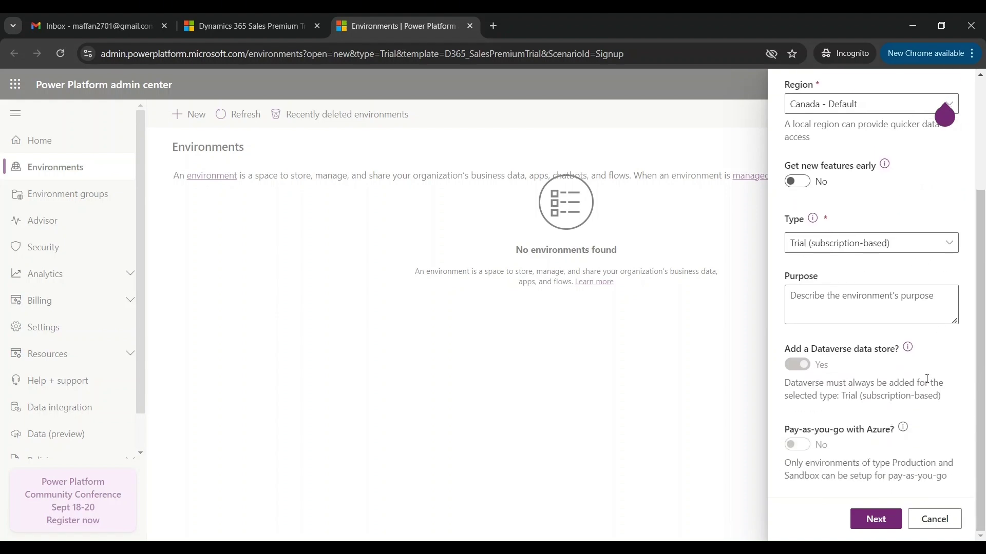
# Step: Set the Dataverse environment's security group to none for open access
pyautogui.click(890, 518)
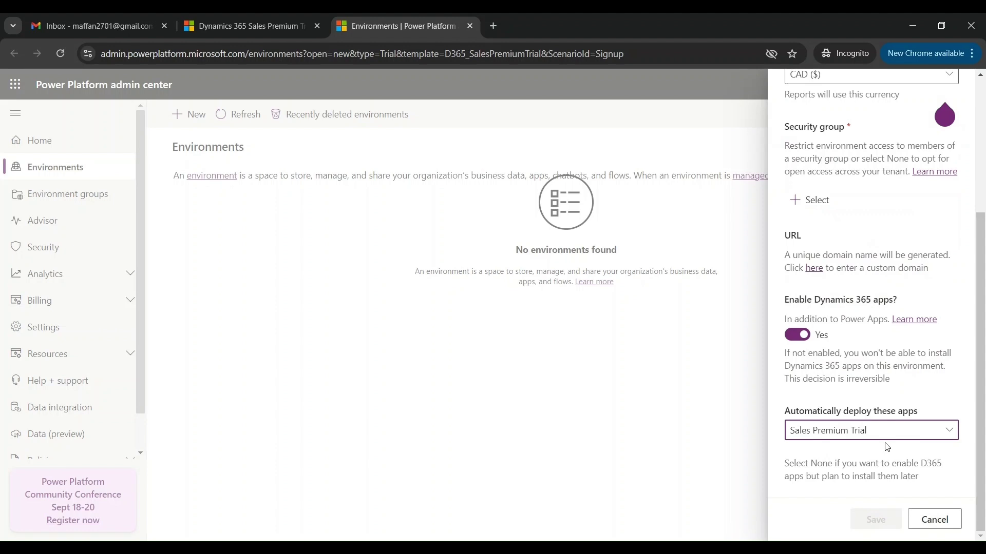
pyautogui.scroll(4, 877, 376)
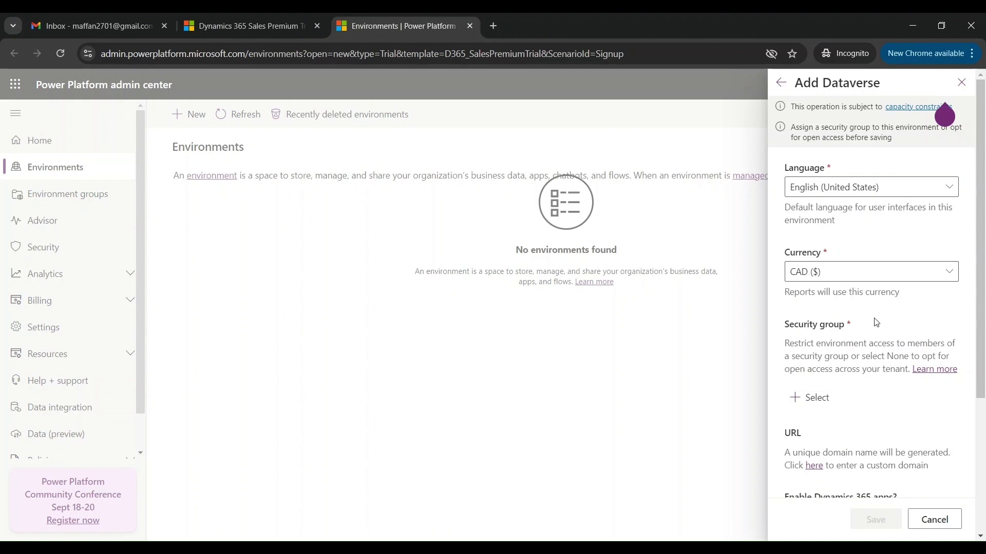
pyautogui.scroll(-1, 873, 319)
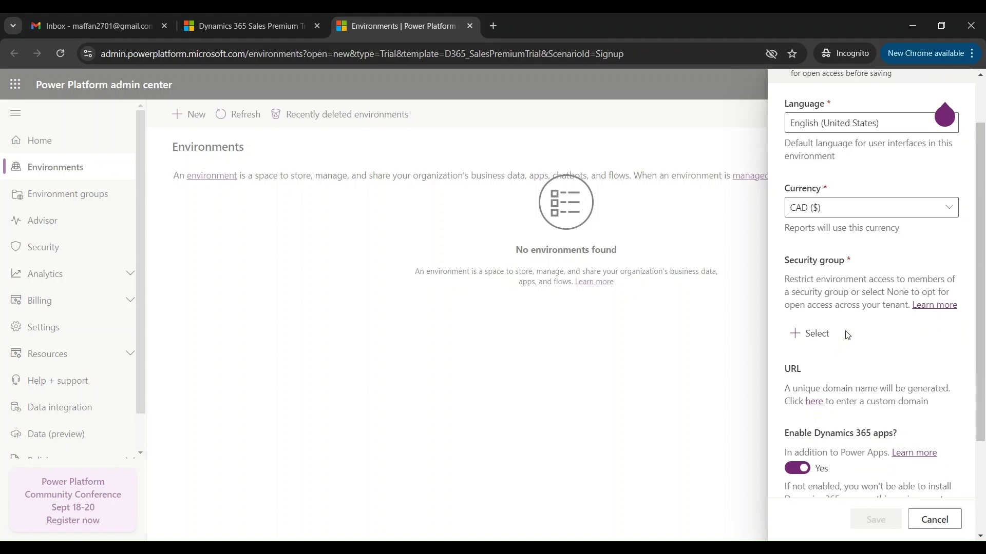
pyautogui.click(817, 334)
pyautogui.click(855, 241)
pyautogui.click(884, 519)
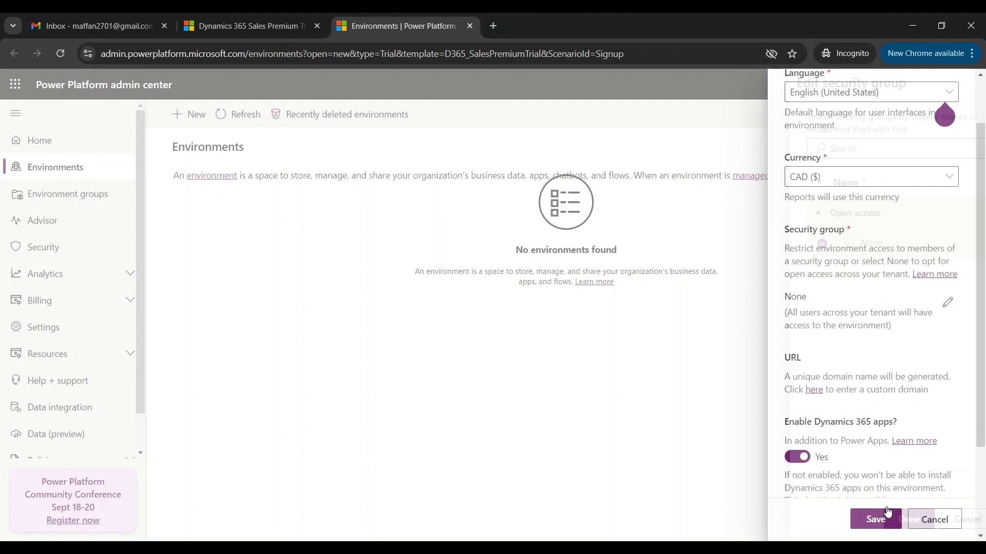
pyautogui.scroll(-1, 915, 403)
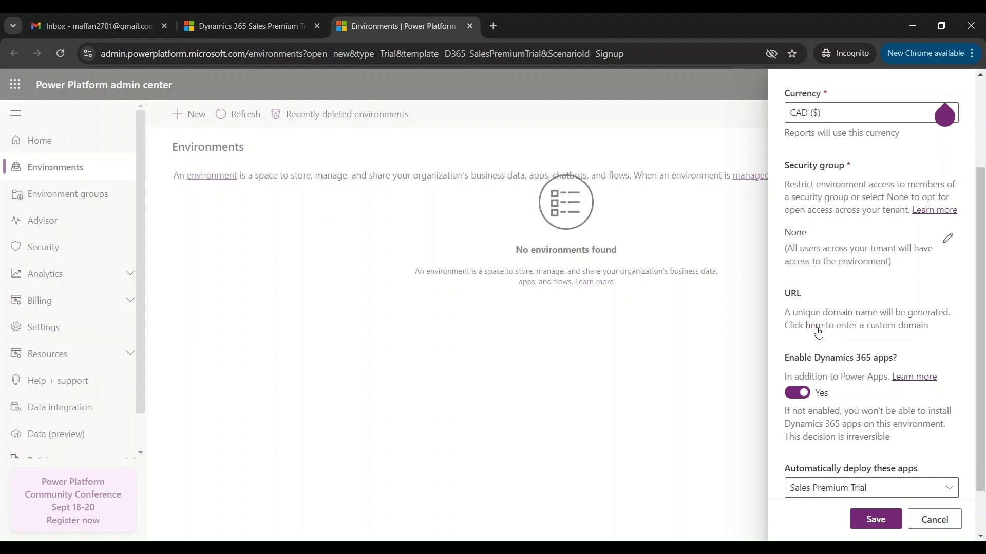
# Step: Enter 'Dy' as the custom URL domain, keep Sales Premium Trial for auto-deployment, and save
pyautogui.click(815, 326)
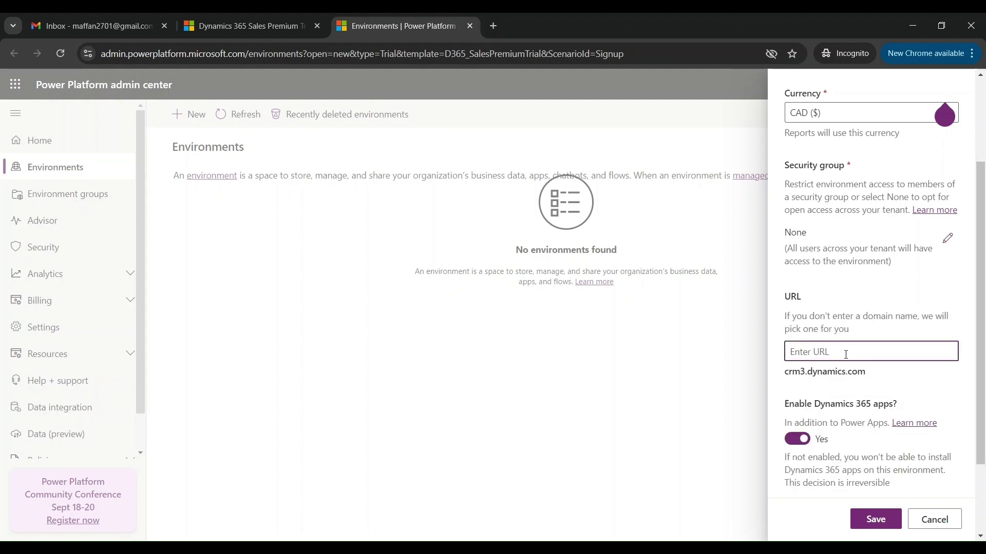
pyautogui.write('Dynamics')
pyautogui.scroll(-2, 904, 379)
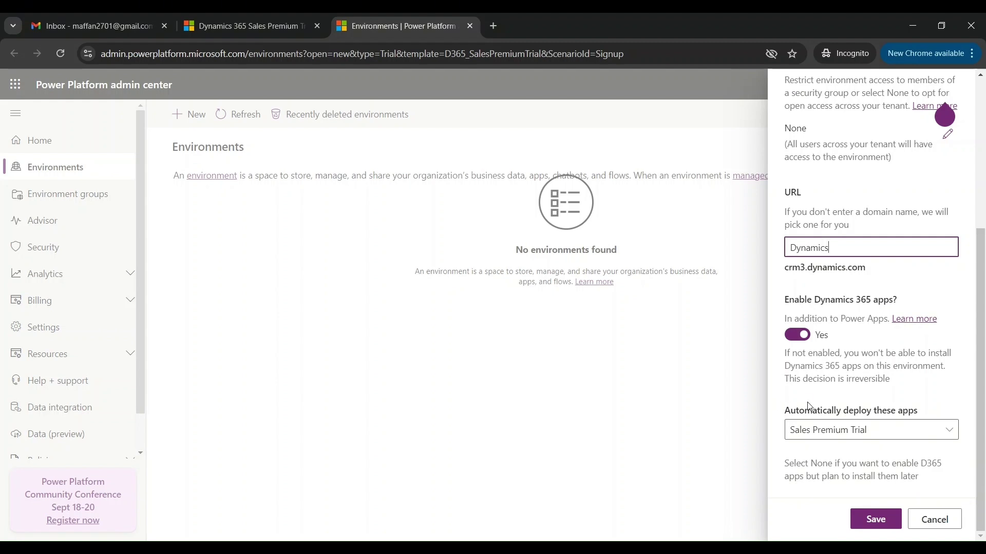
pyautogui.click(952, 436)
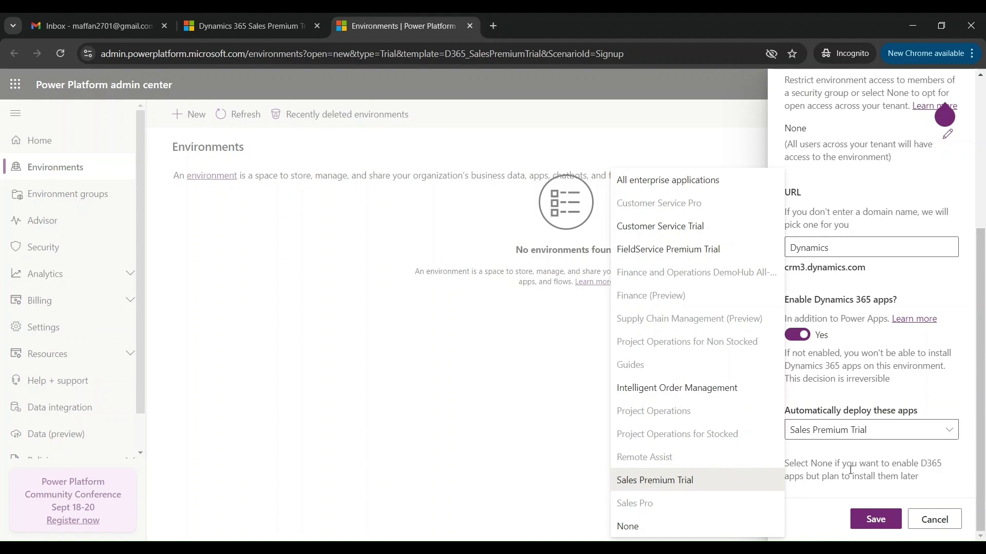
pyautogui.click(950, 432)
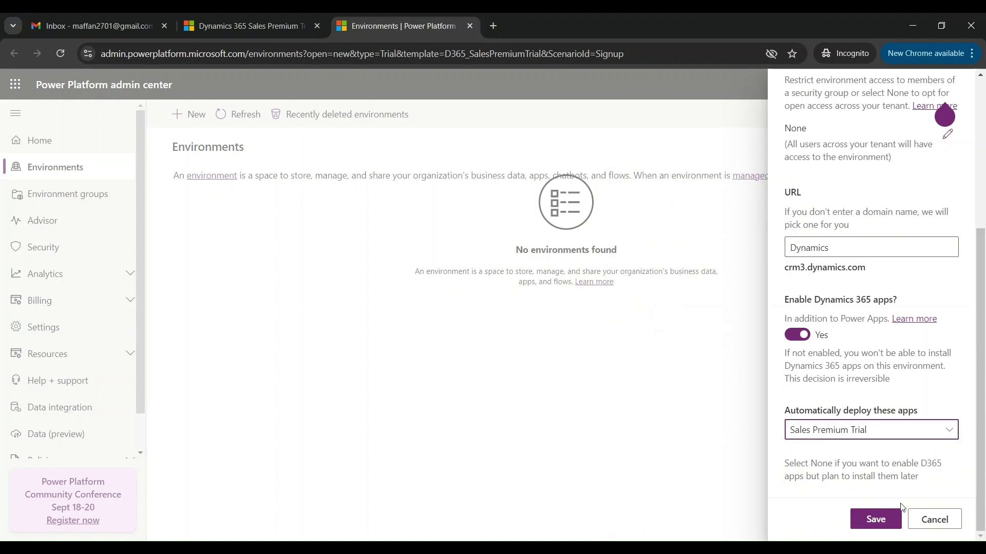
pyautogui.click(876, 520)
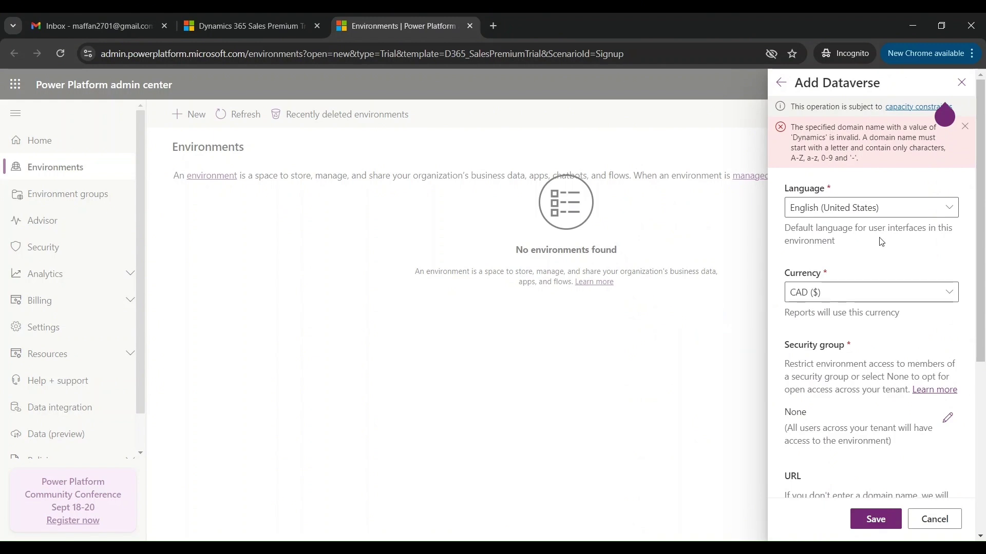
# Step: Remove the trailing letter from the rejected domain name and save the environment again
pyautogui.scroll(-2, 881, 241)
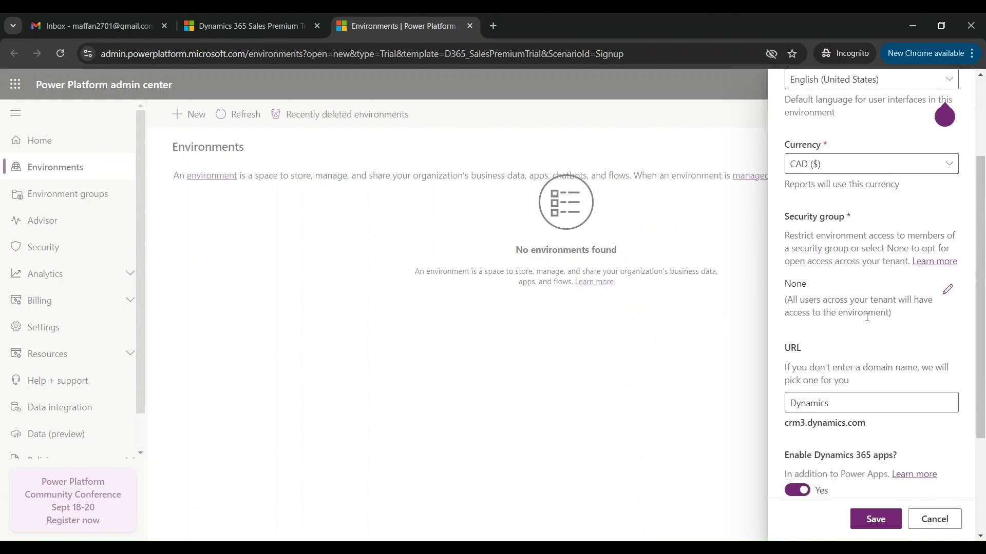
pyautogui.scroll(2, 867, 317)
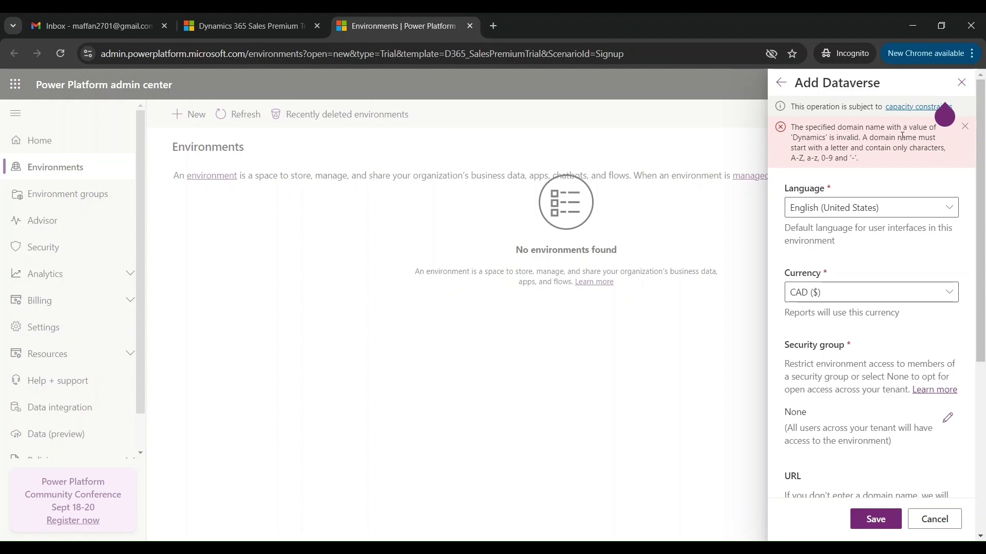
pyautogui.scroll(-3, 868, 245)
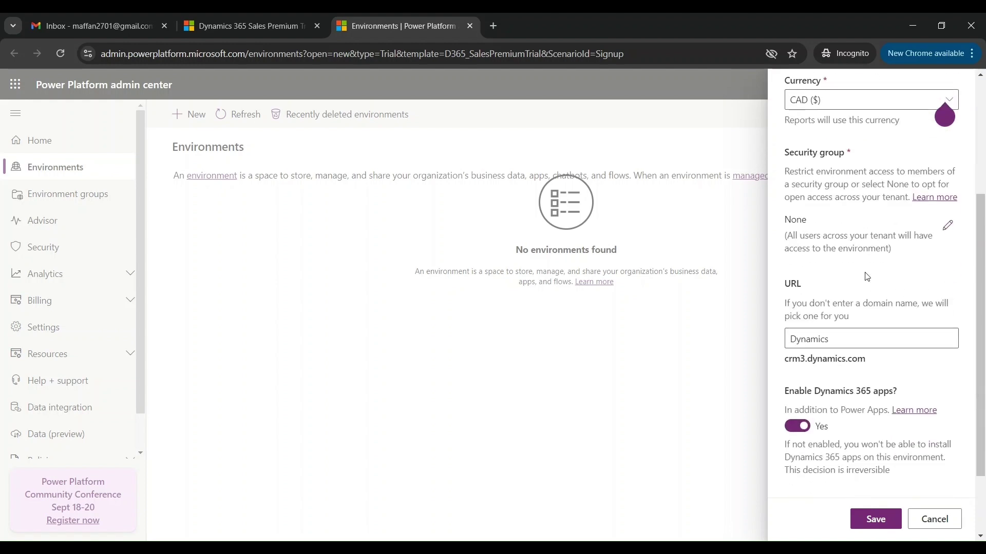
pyautogui.click(844, 338)
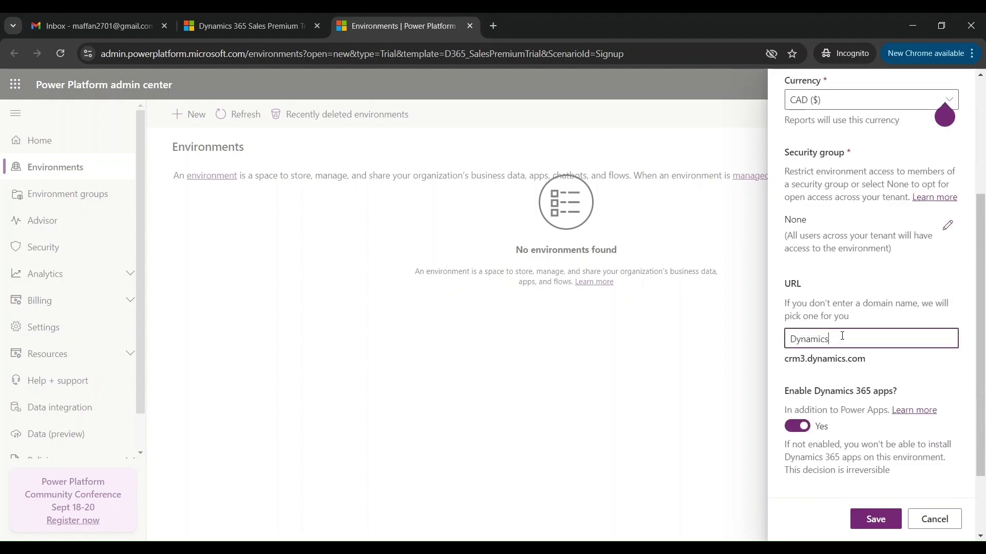
pyautogui.press('BackSpace')
pyautogui.click(876, 519)
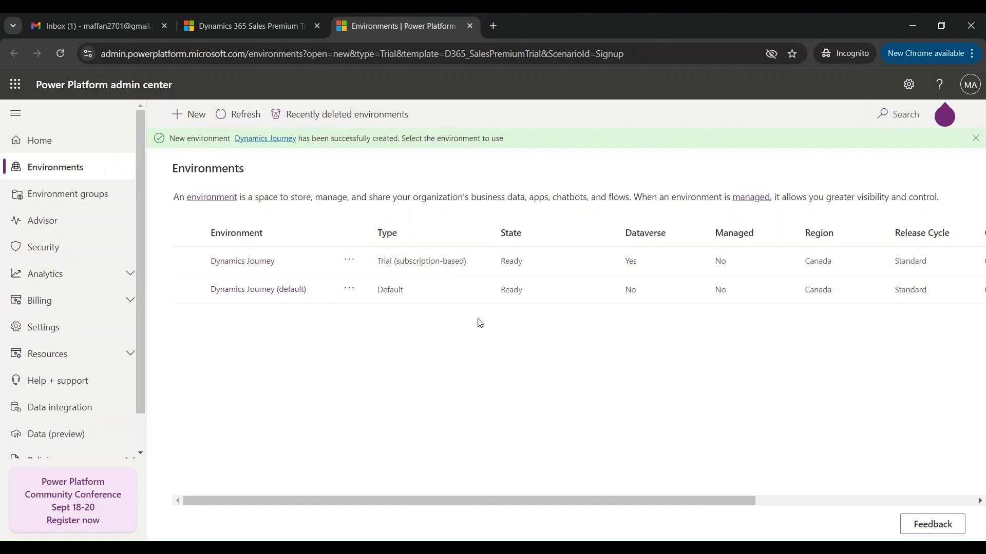
# Step: Open the Dynamics Journey link in the success banner to view its details
pyautogui.click(261, 262)
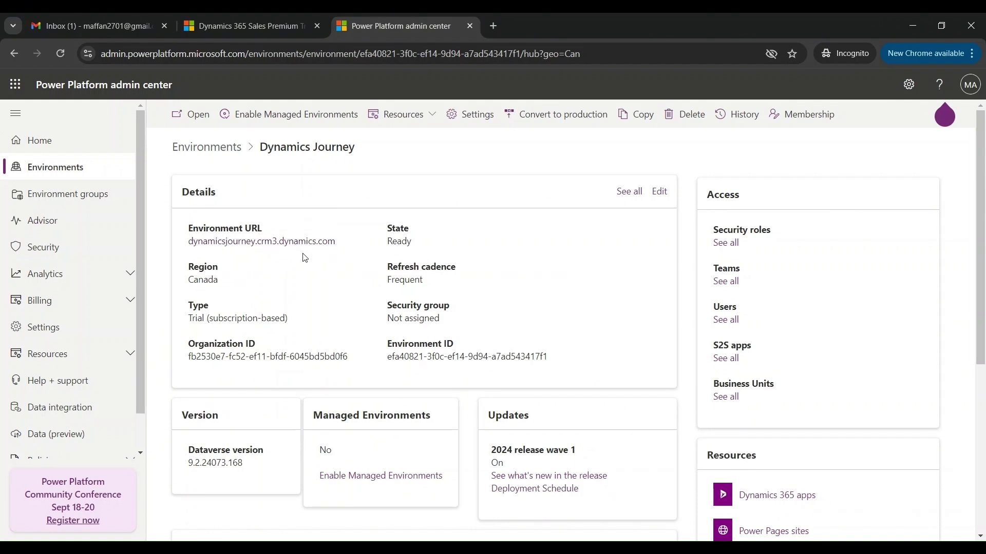
# Step: Open the Dynamics Journey environment URL in a new tab and launch the Sales trial app
pyautogui.click(331, 243)
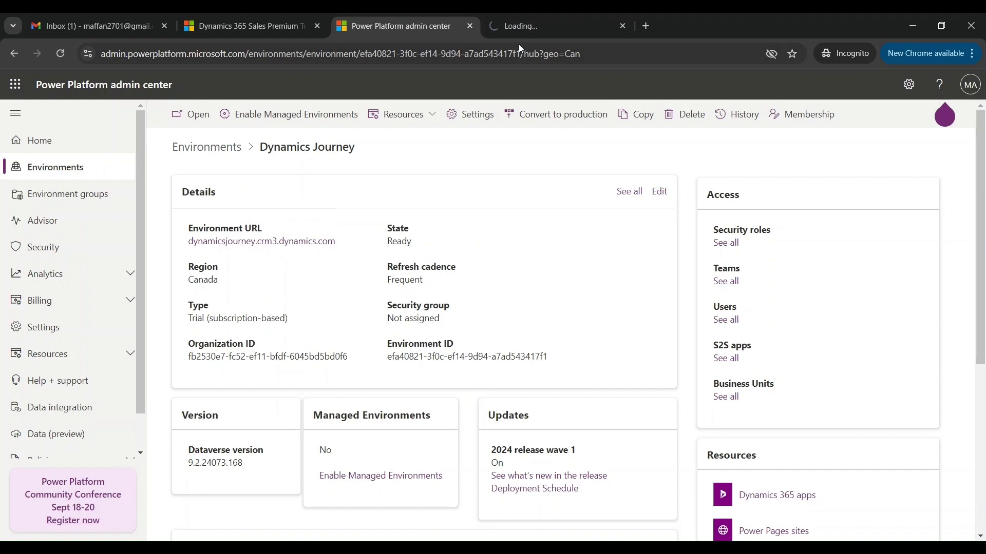
pyautogui.click(525, 23)
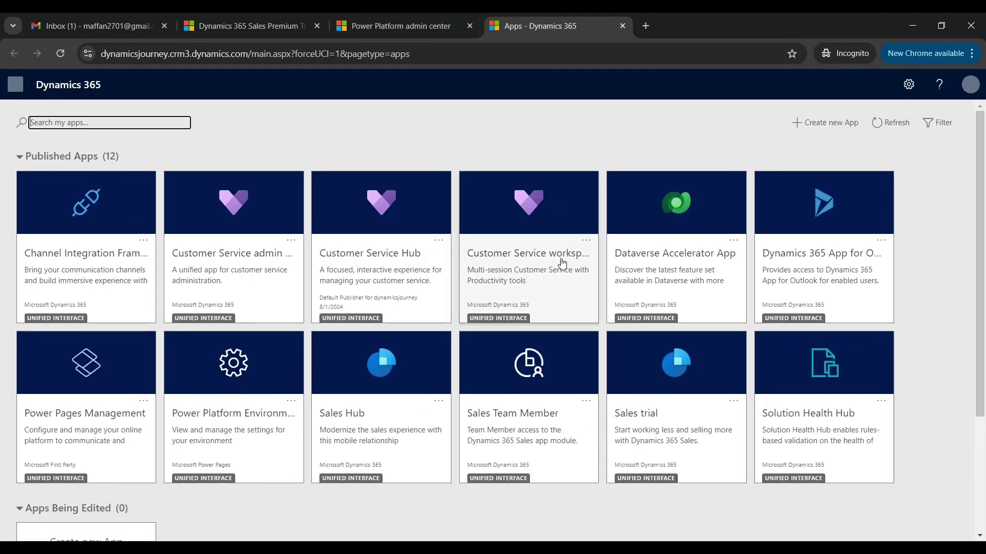
pyautogui.scroll(-1, 585, 247)
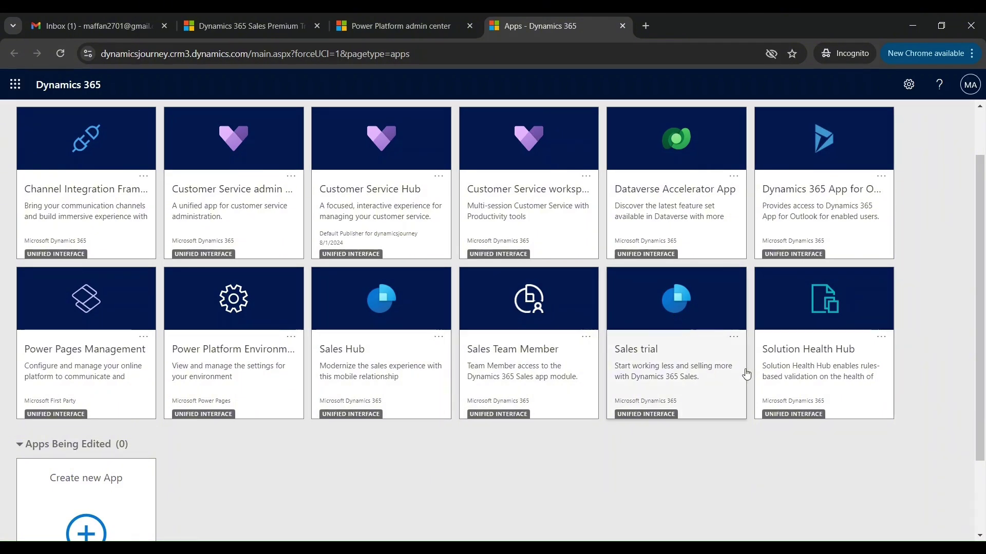
pyautogui.click(671, 320)
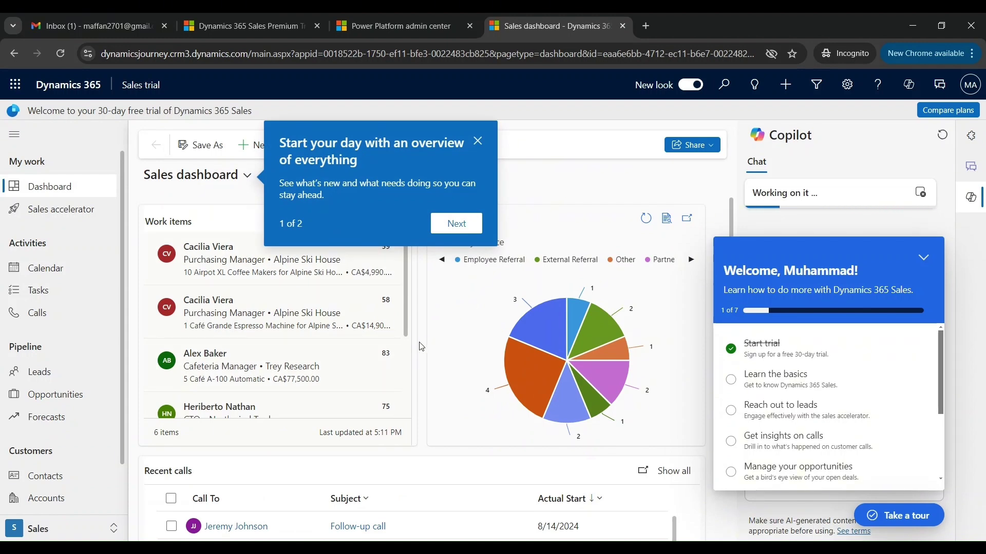
# Step: Dismiss the onboarding tip, switch to the App Settings area, and close the Copilot pane
pyautogui.click(478, 140)
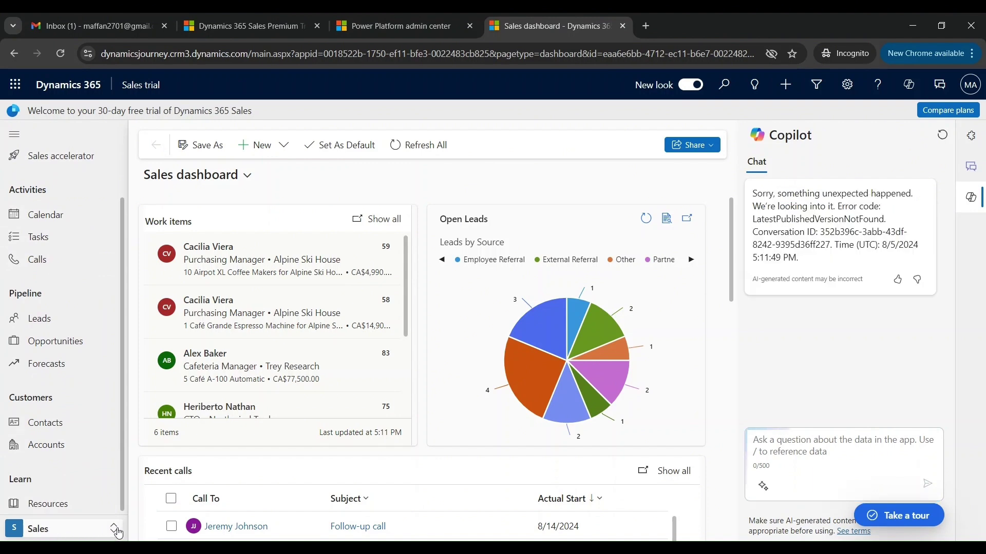
pyautogui.click(124, 536)
pyautogui.click(107, 461)
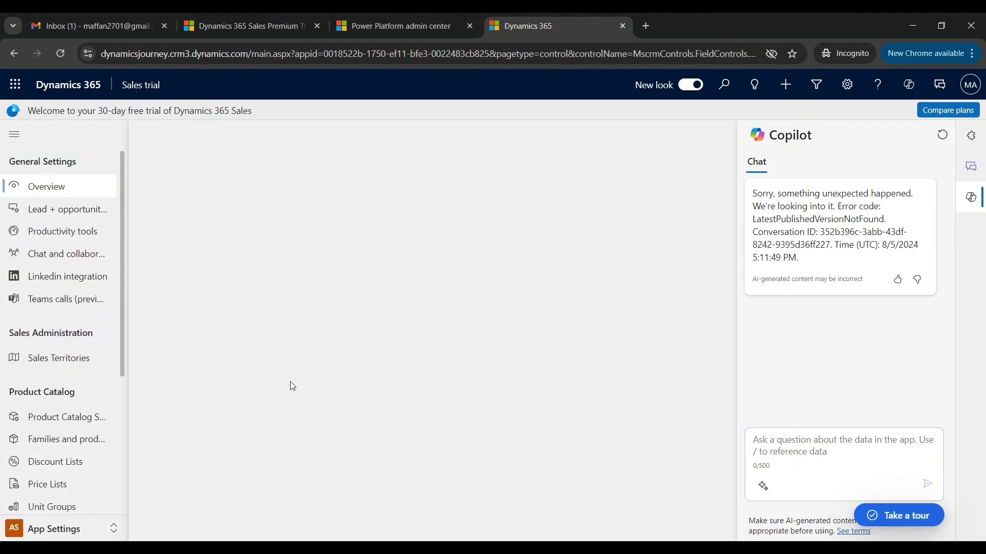
pyautogui.click(971, 198)
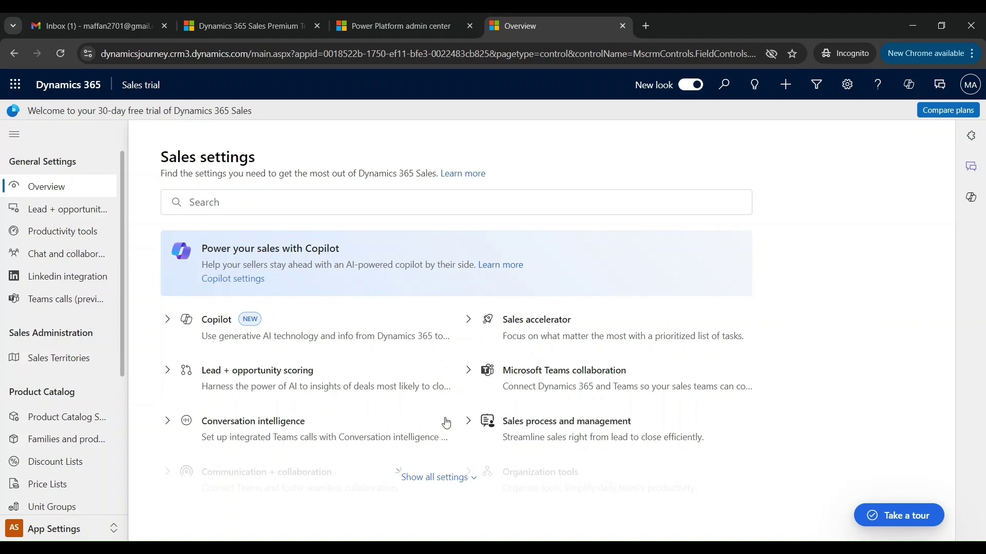
# Step: Open the Sales Team Member app from the Apps list
pyautogui.click(142, 85)
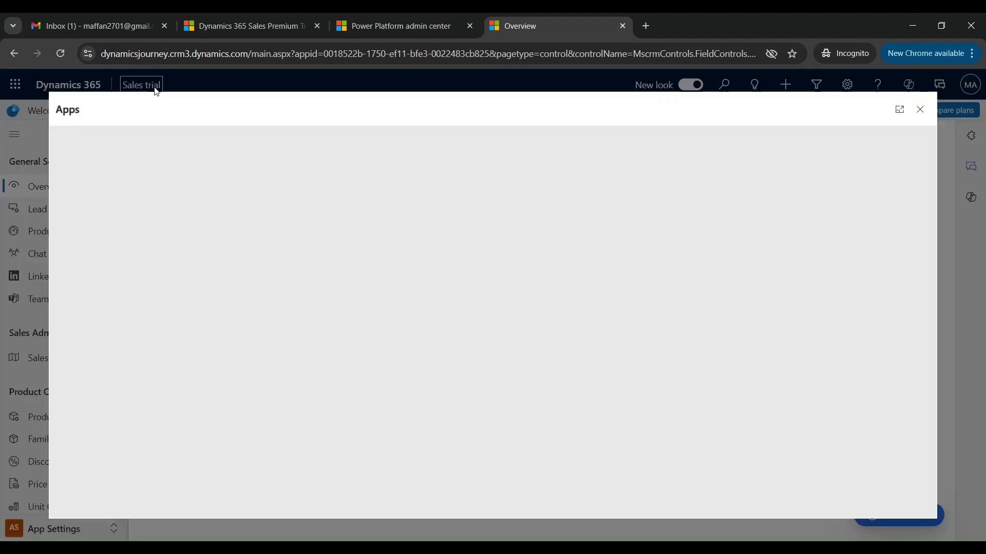
pyautogui.scroll(-2, 729, 303)
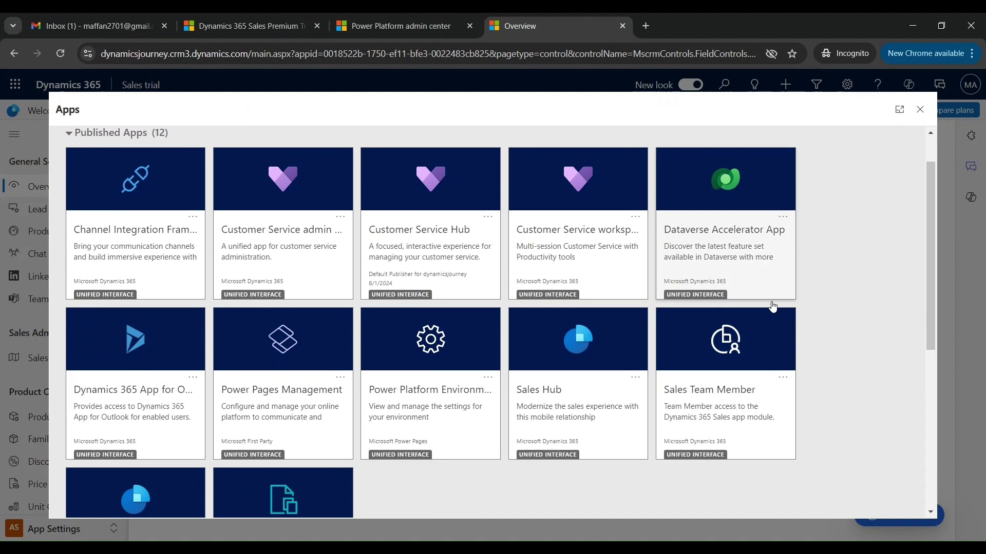
pyautogui.click(716, 339)
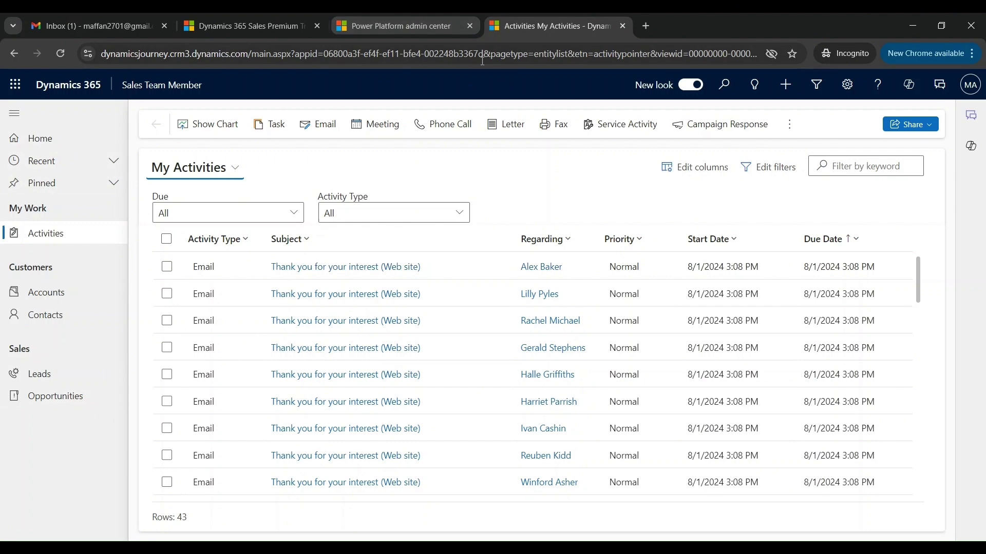
# Step: Return to the Sales trial app from the Apps list
pyautogui.click(193, 90)
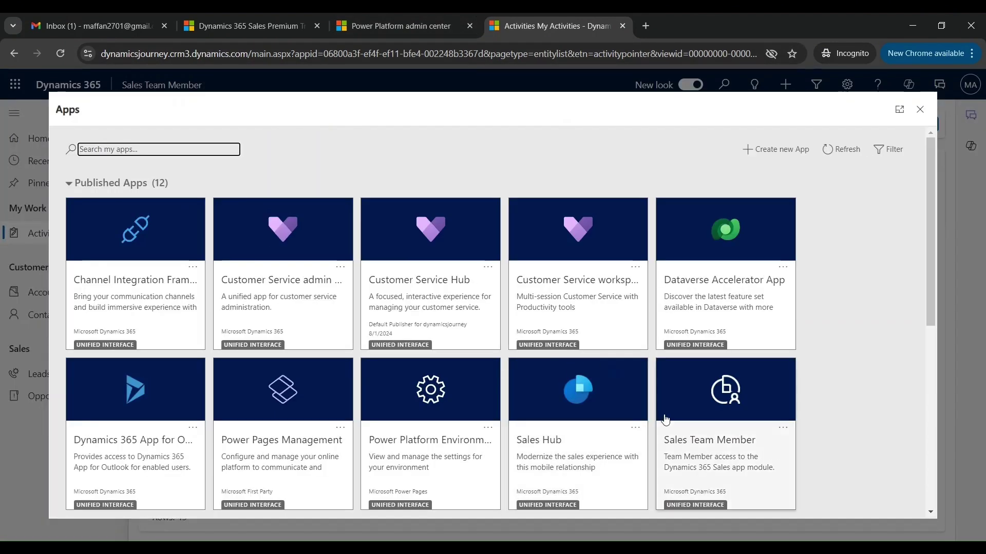
pyautogui.scroll(-1, 570, 417)
pyautogui.scroll(-2, 570, 418)
pyautogui.click(135, 424)
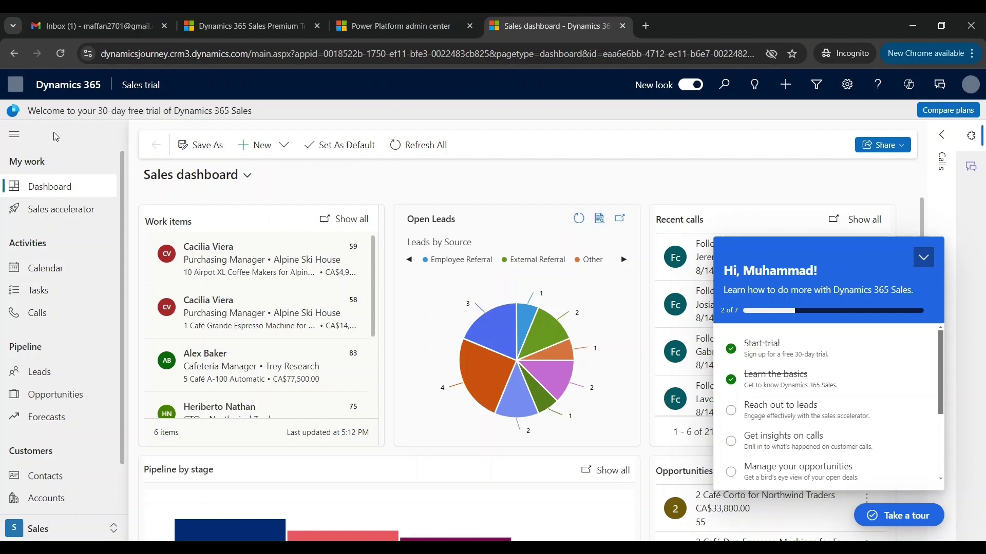
# Step: Open the Microsoft 365 admin center in a new tab and go to Billing > Licenses
pyautogui.click(17, 91)
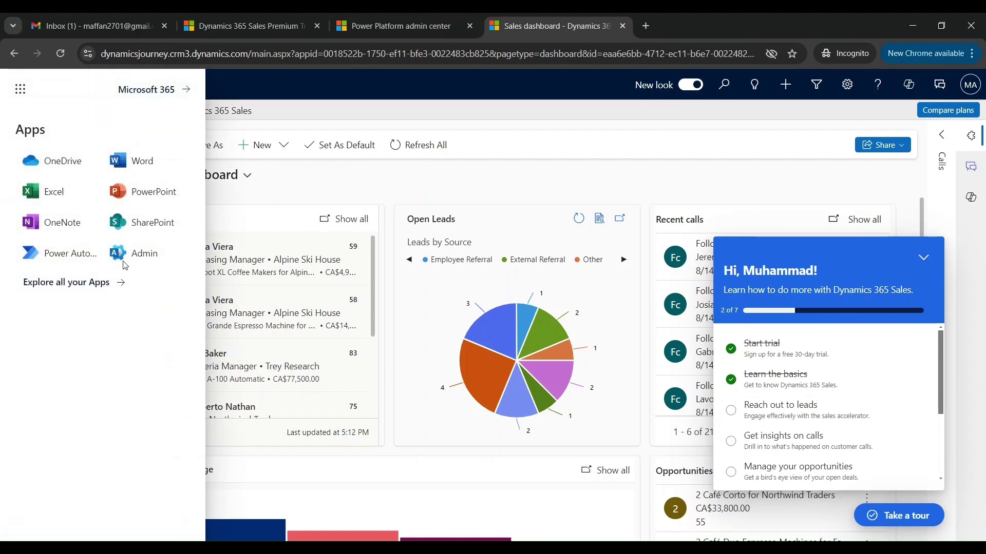
pyautogui.click(180, 255)
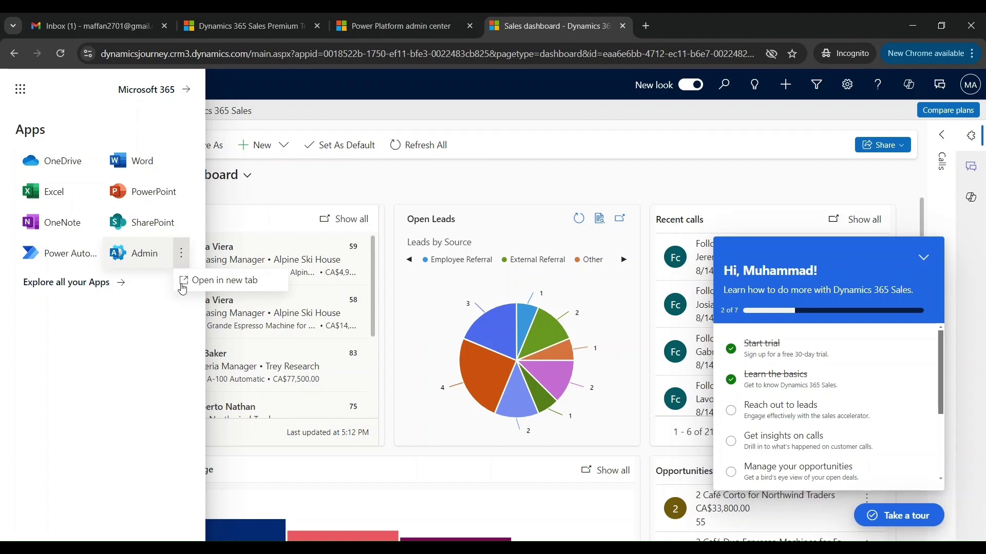
pyautogui.click(222, 282)
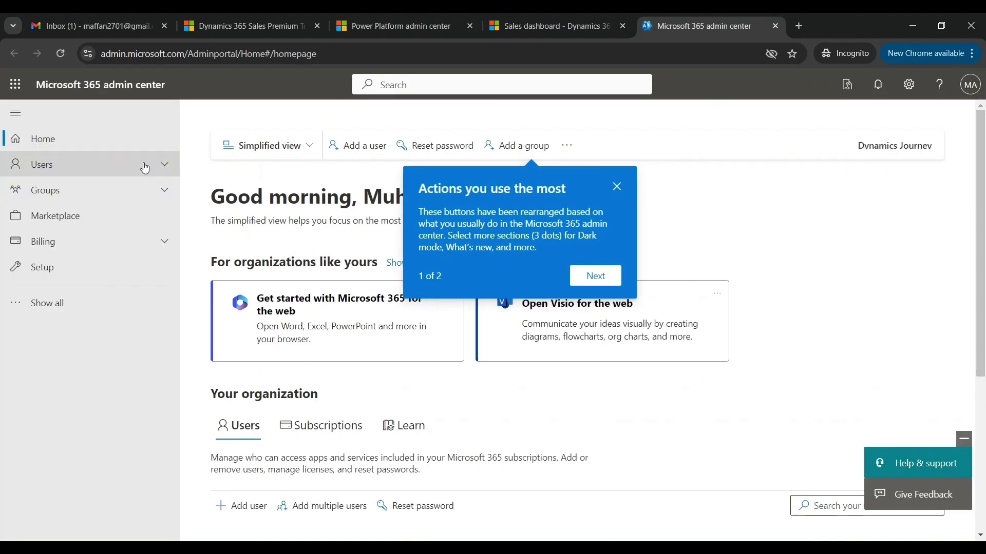
pyautogui.click(617, 187)
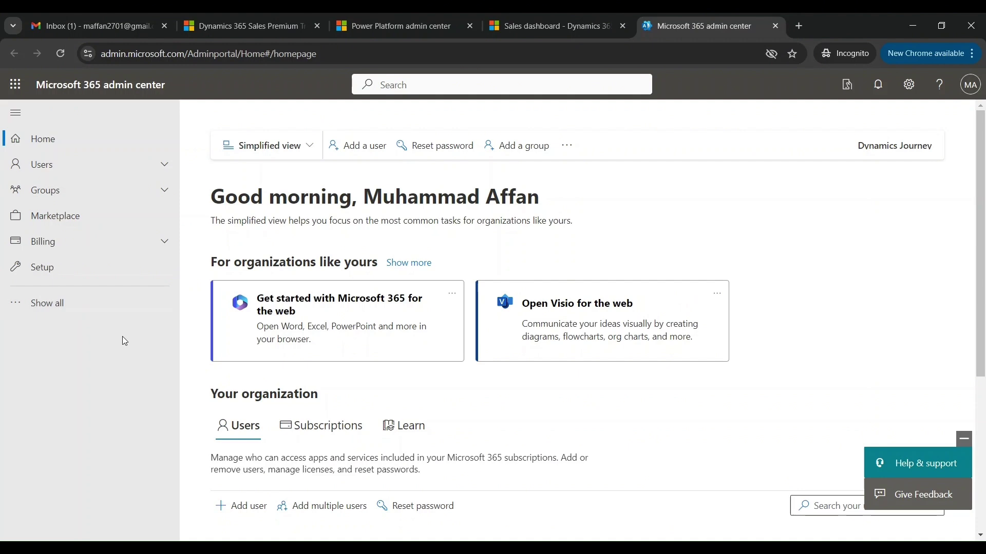
pyautogui.click(163, 242)
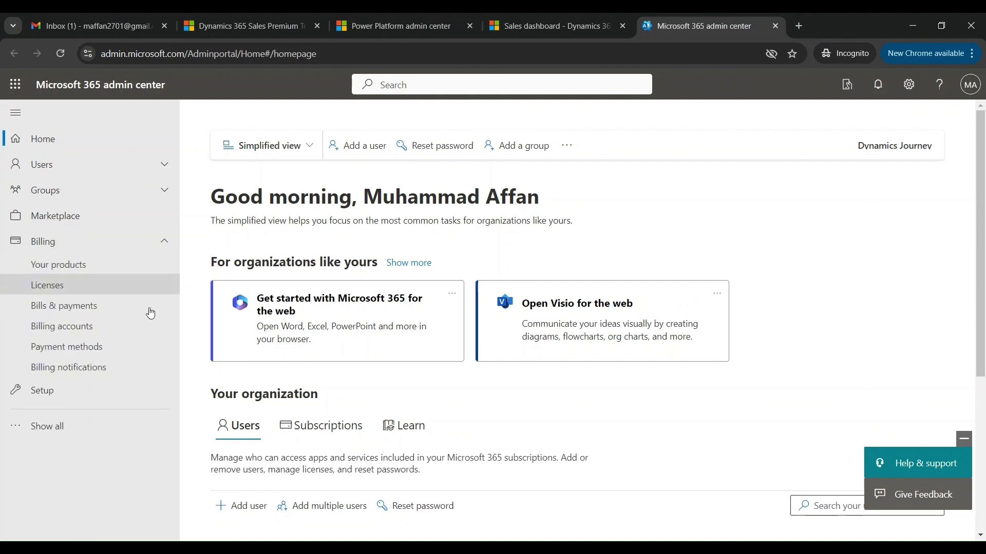
pyautogui.click(82, 286)
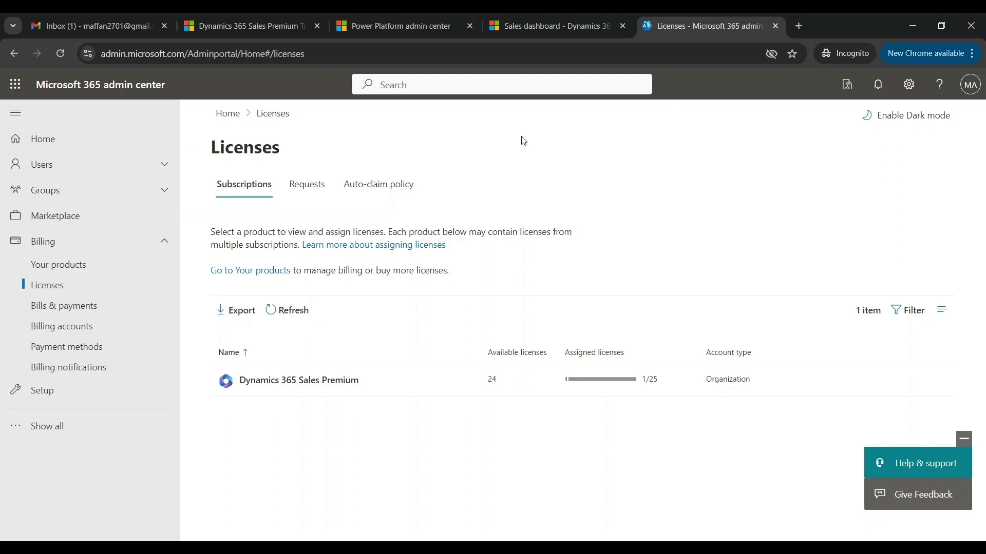
# Step: Open the Sales Hub app in the Dynamics tab, then return to the Licenses page
pyautogui.click(571, 25)
pyautogui.click(286, 91)
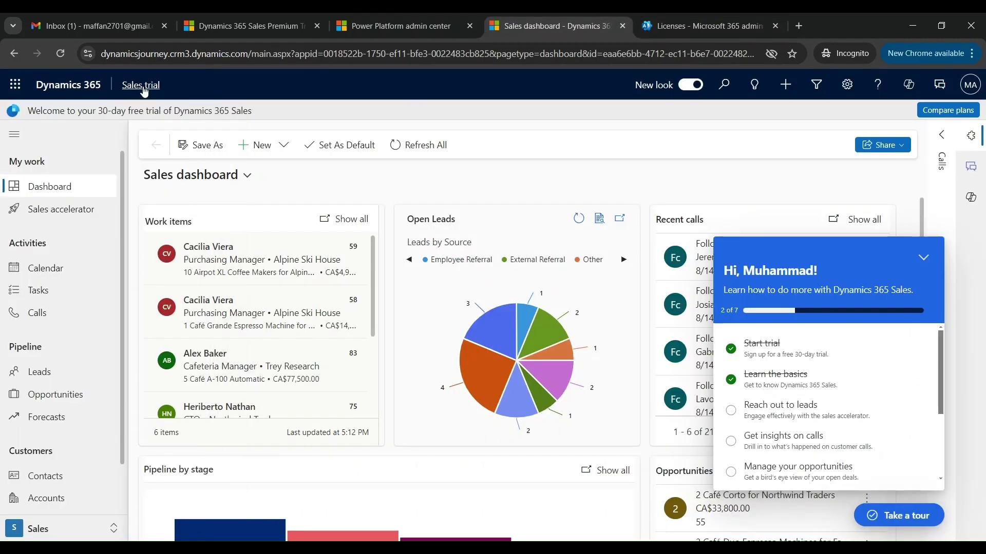
pyautogui.click(140, 85)
pyautogui.scroll(-2, 537, 442)
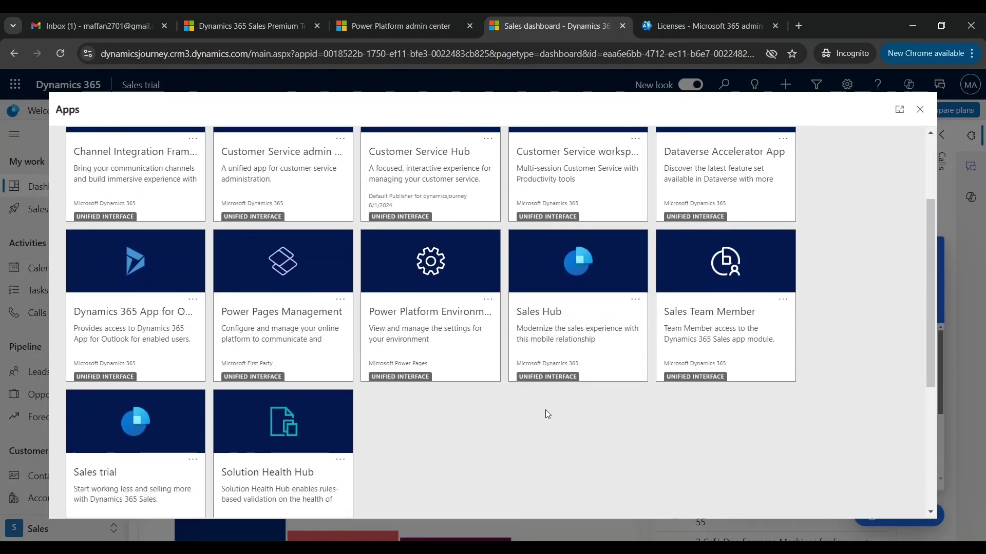
pyautogui.click(581, 283)
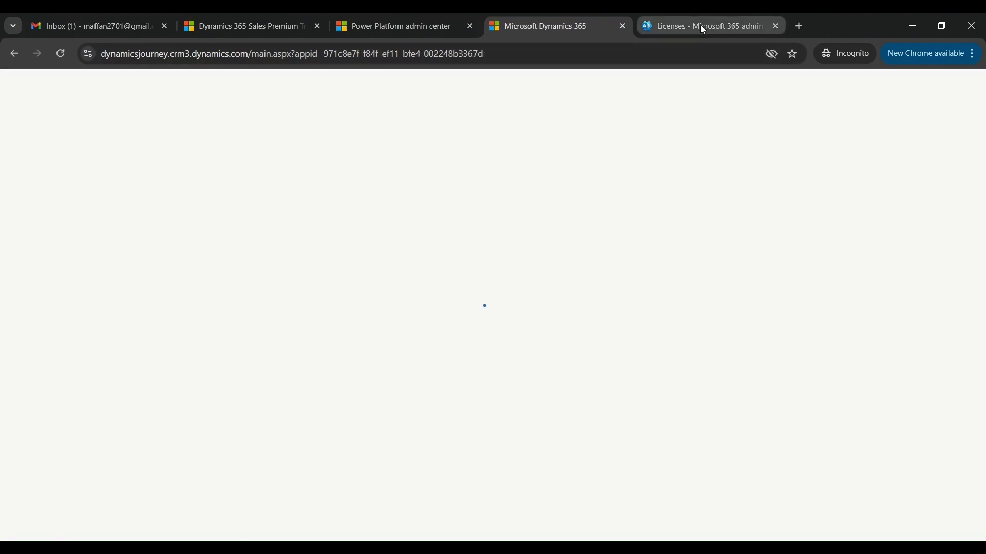
pyautogui.click(703, 27)
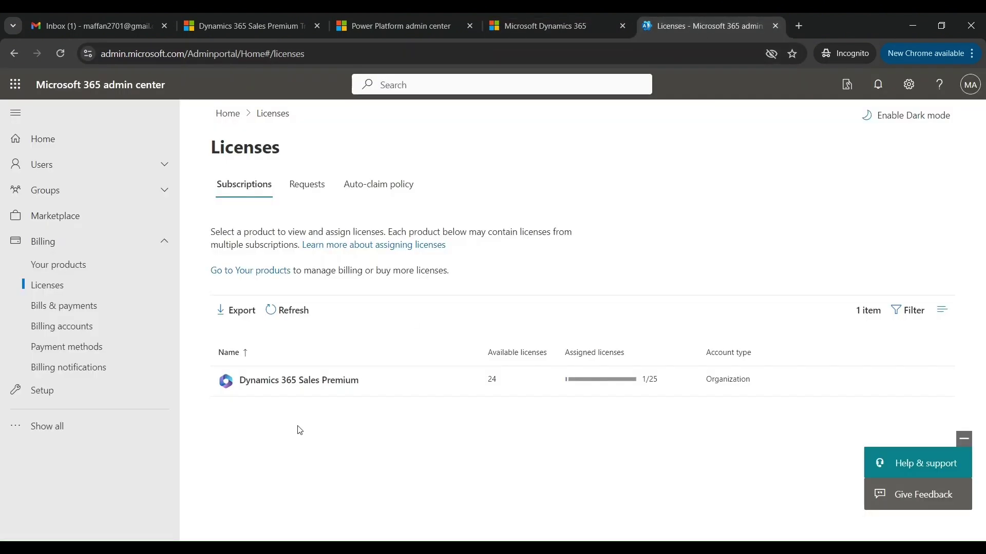
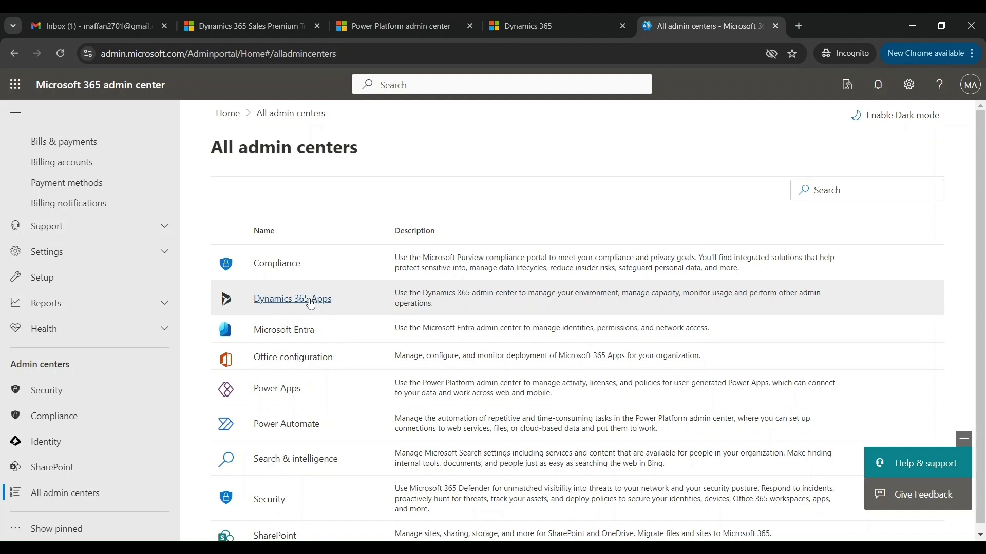
# Step: Open the Dynamics Journey environment in the new admin center tab and list its Dynamics 365 apps
pyautogui.click(332, 305)
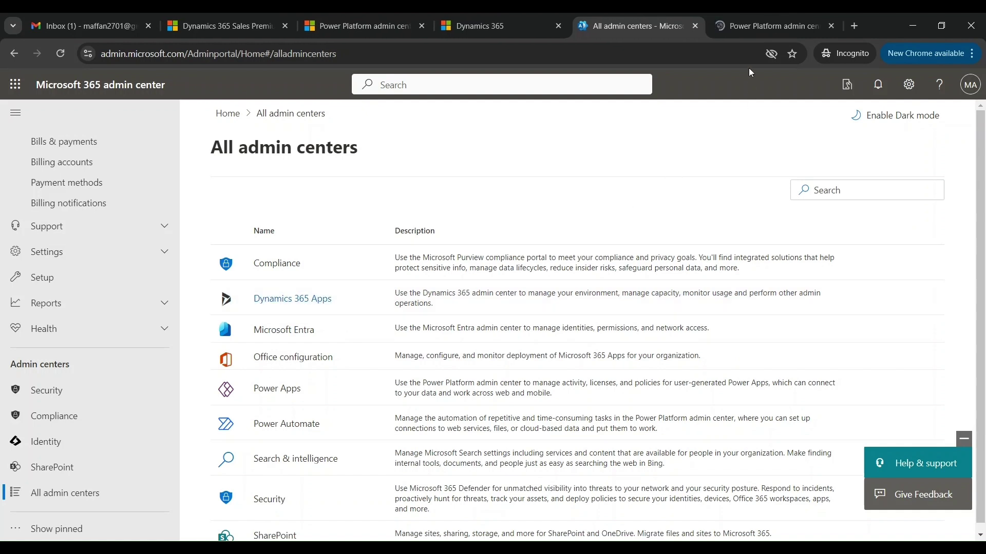
pyautogui.click(766, 27)
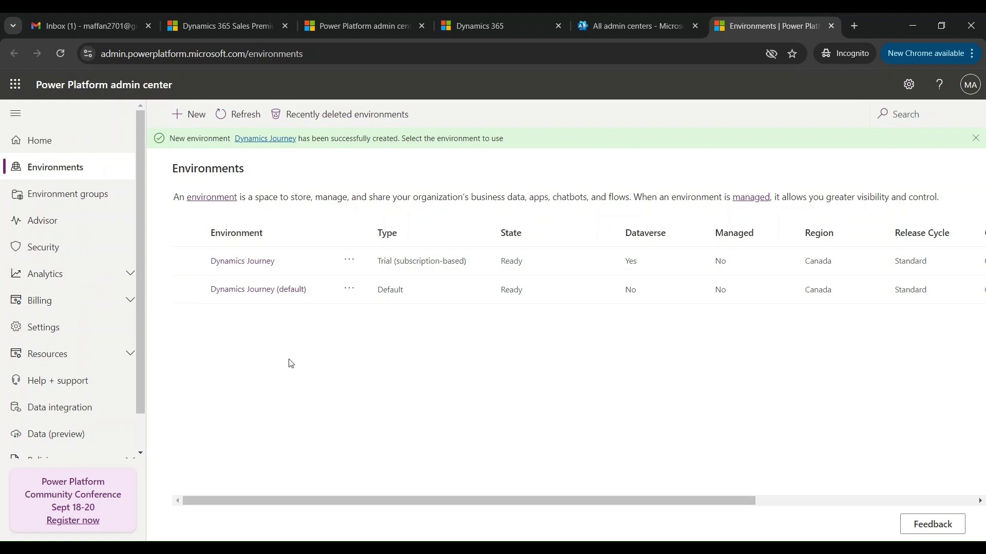
pyautogui.click(266, 266)
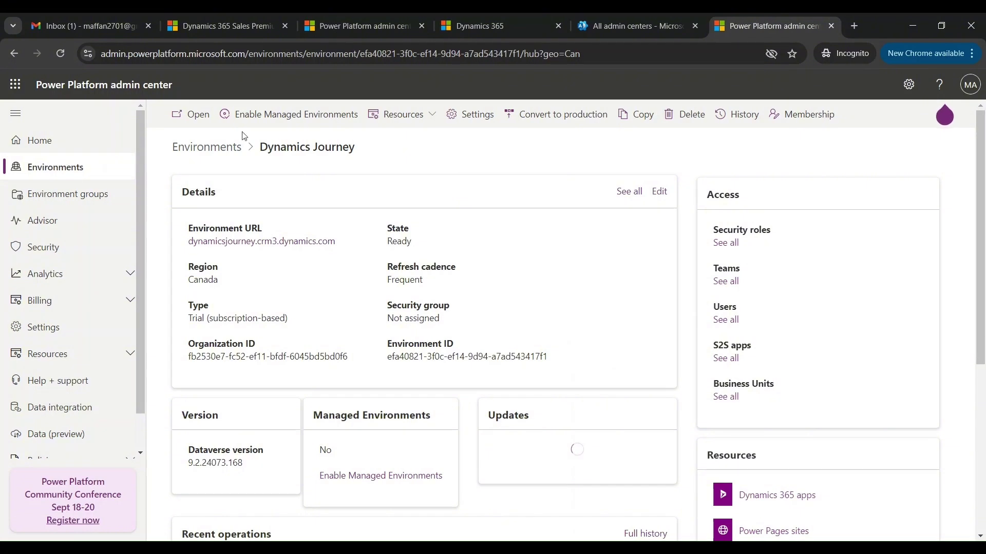
pyautogui.scroll(-3, 724, 390)
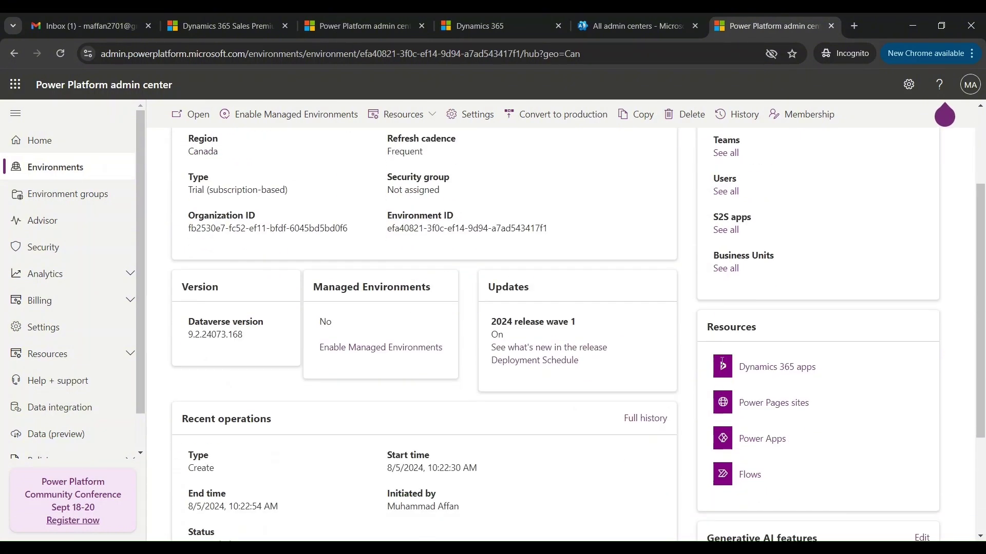
pyautogui.click(776, 367)
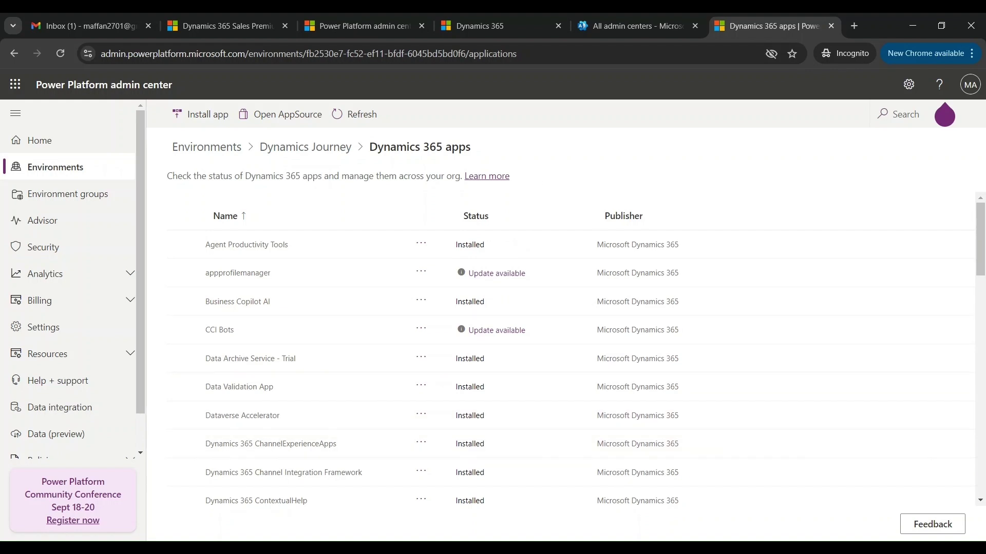
pyautogui.click(218, 121)
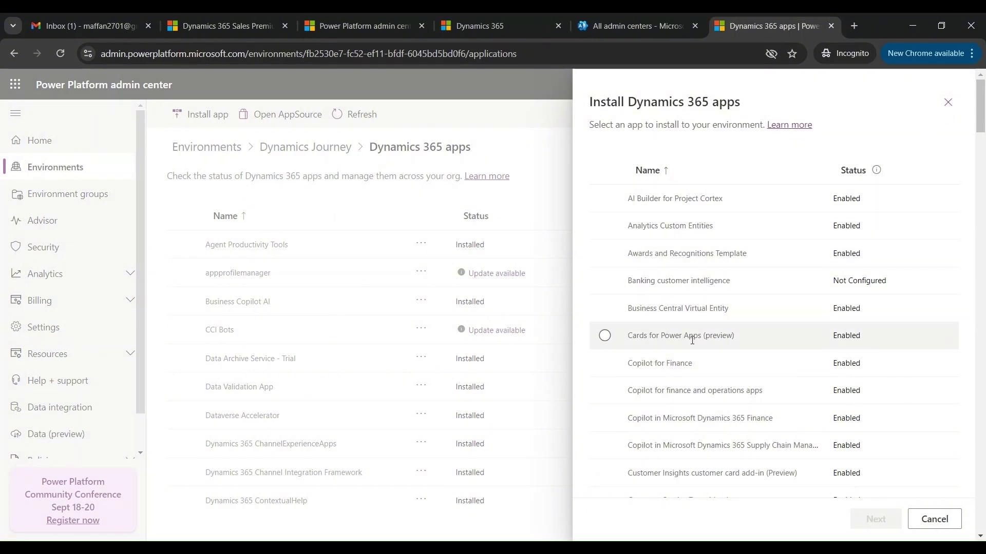
pyautogui.scroll(-1, 691, 347)
pyautogui.scroll(-3, 691, 346)
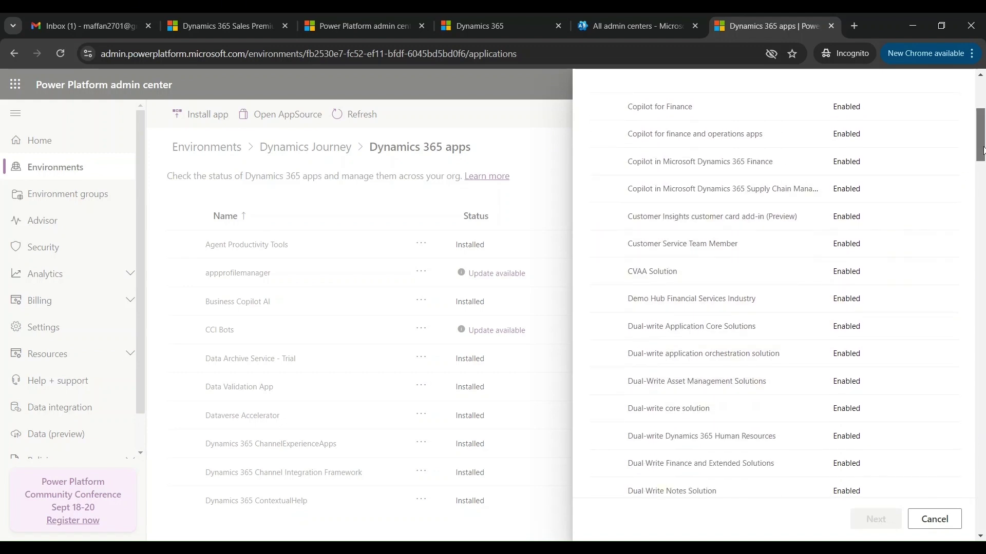
pyautogui.moveTo(981, 150); pyautogui.dragTo(982, 434)
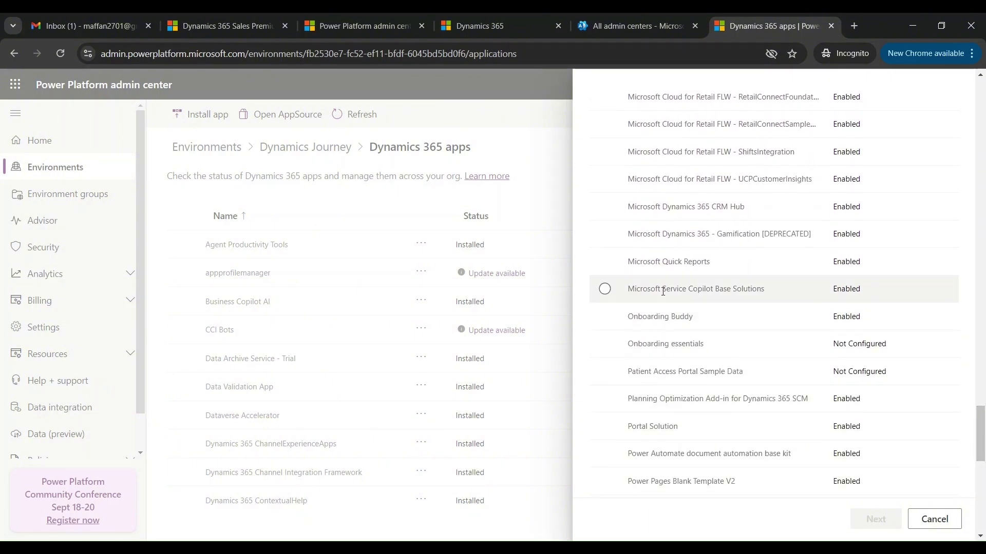
pyautogui.click(943, 522)
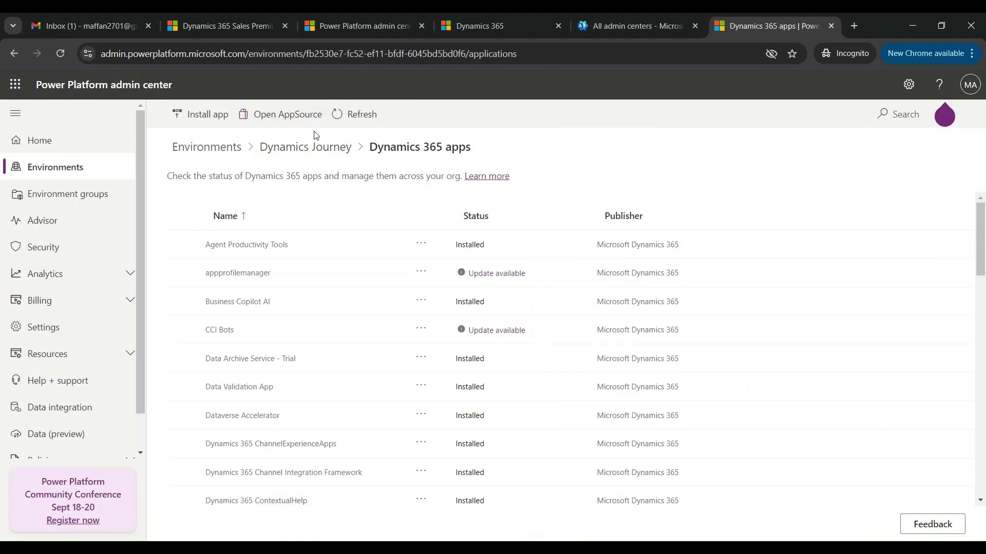
# Step: Search AppSource for 'dynamics 365 sales' and open the Dynamics 365 Sales, Professional page
pyautogui.click(306, 117)
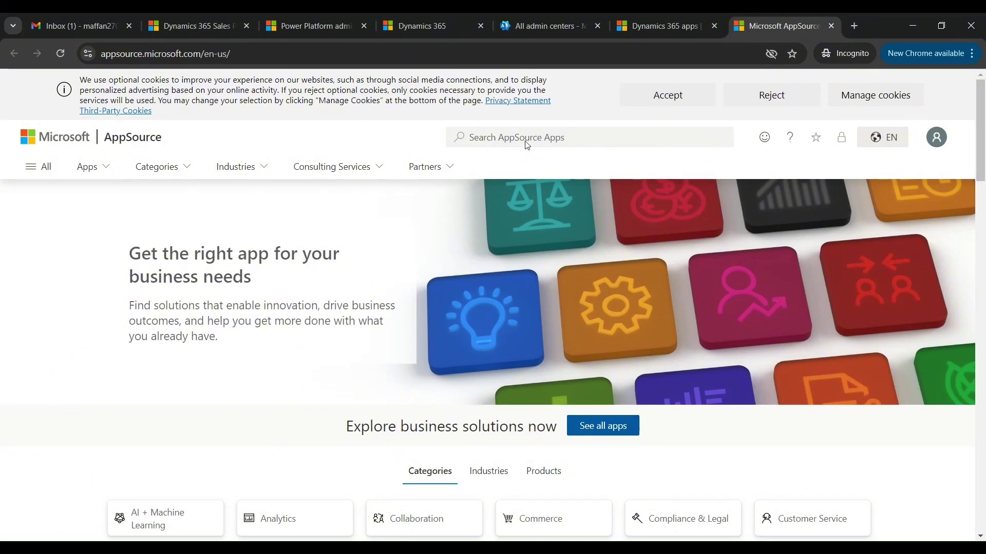
pyautogui.click(529, 136)
pyautogui.write('d')
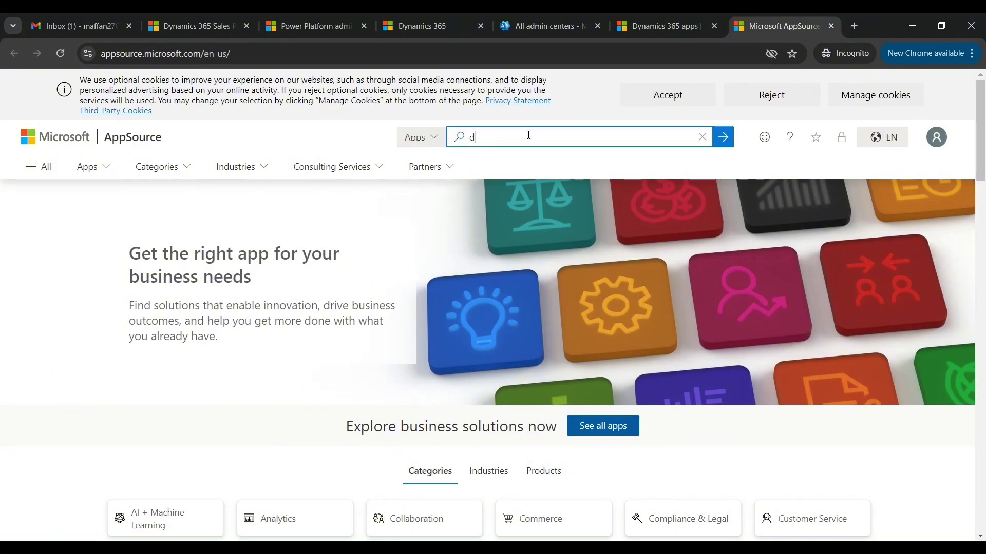
pyautogui.write('ynamics 365 sales')
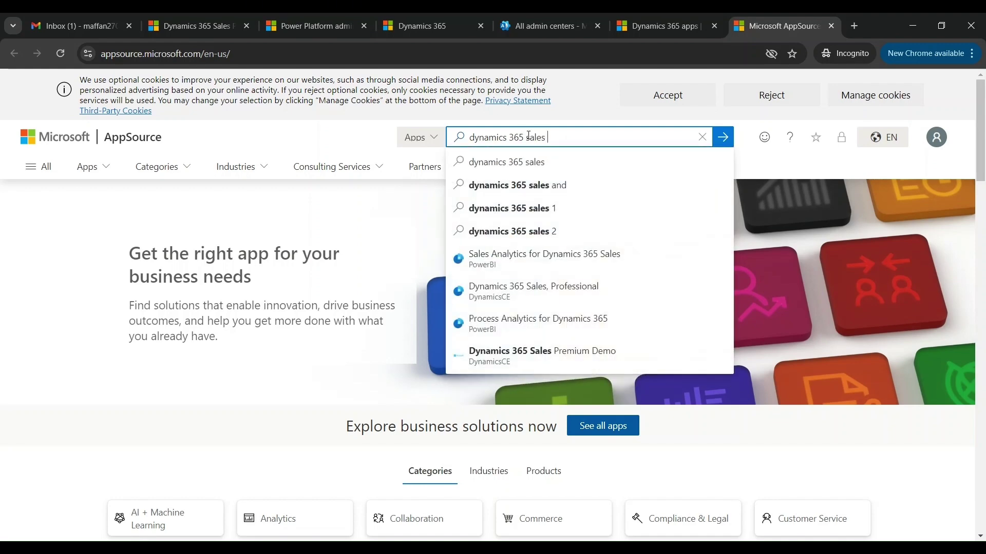
pyautogui.click(545, 292)
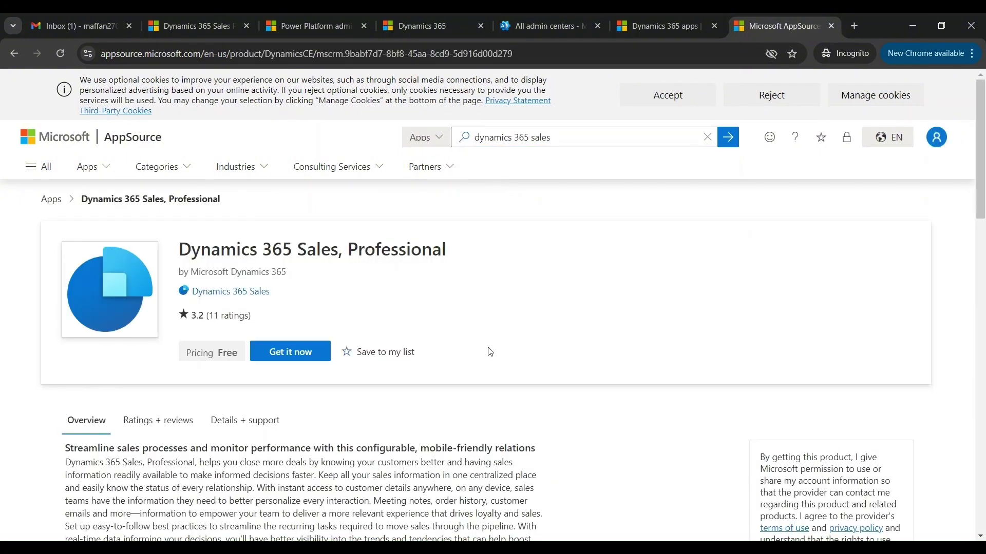
# Step: Install Sales, Professional into Dynamics Journey, accepting the legal terms and package import agreement
pyautogui.click(315, 361)
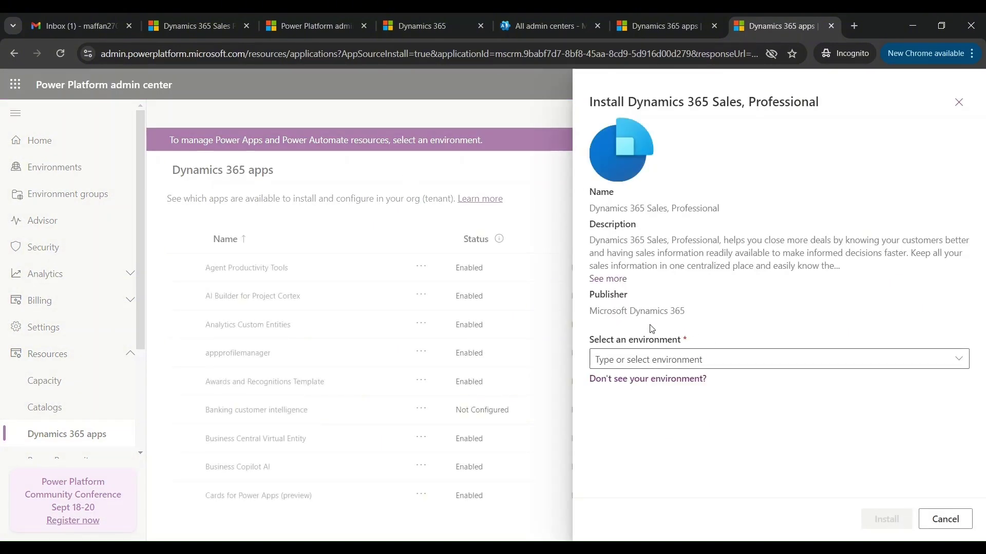
pyautogui.click(691, 359)
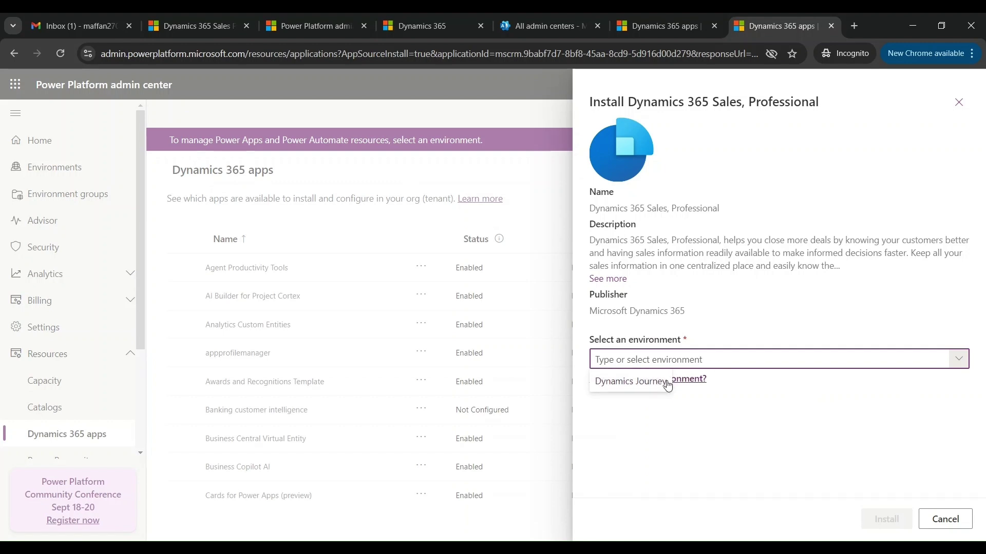
pyautogui.click(624, 387)
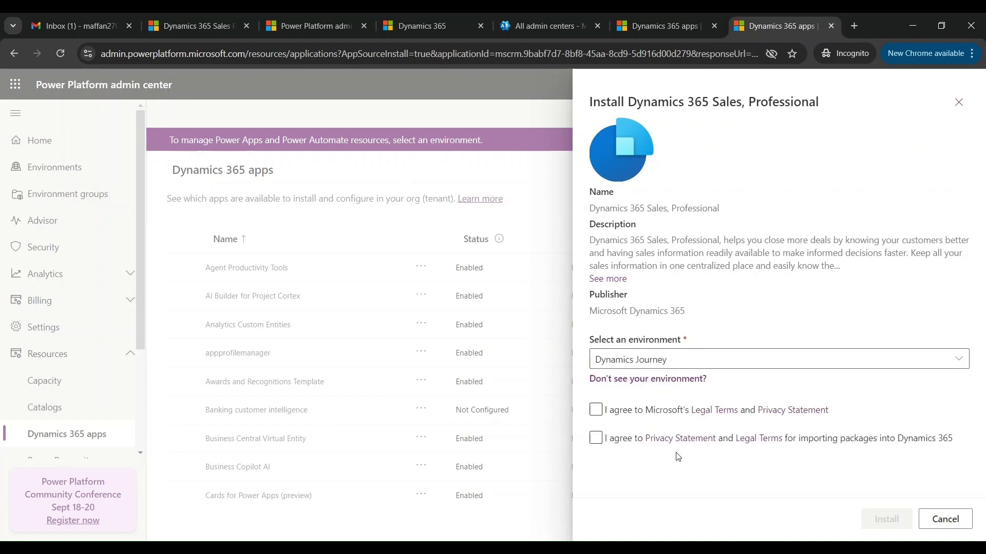
pyautogui.click(596, 409)
pyautogui.click(595, 411)
pyautogui.click(595, 438)
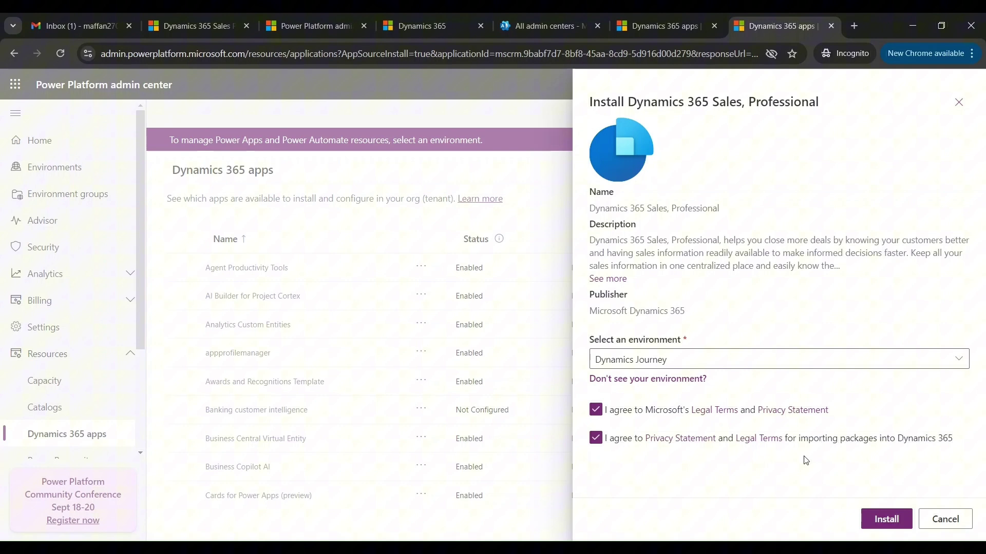
pyautogui.click(886, 520)
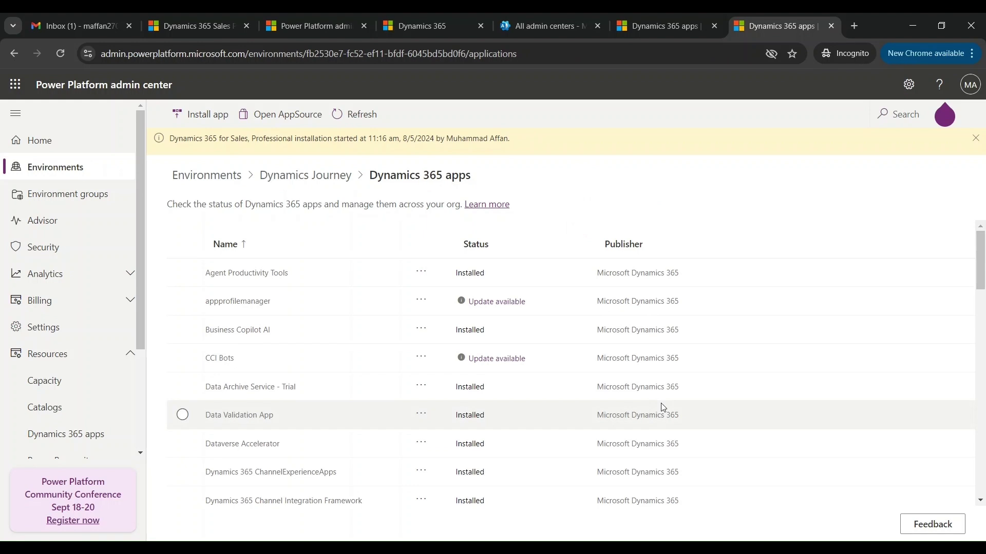
# Step: Confirm Dynamics 365 for Sales, Professional shows Installed in the Dynamics Journey apps list
pyautogui.scroll(-3, 385, 312)
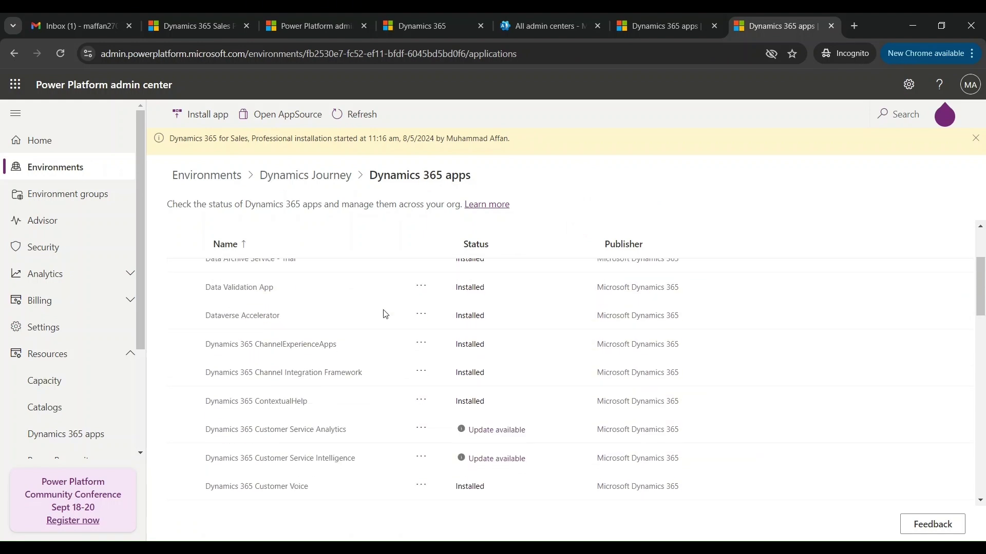
pyautogui.scroll(-3, 385, 315)
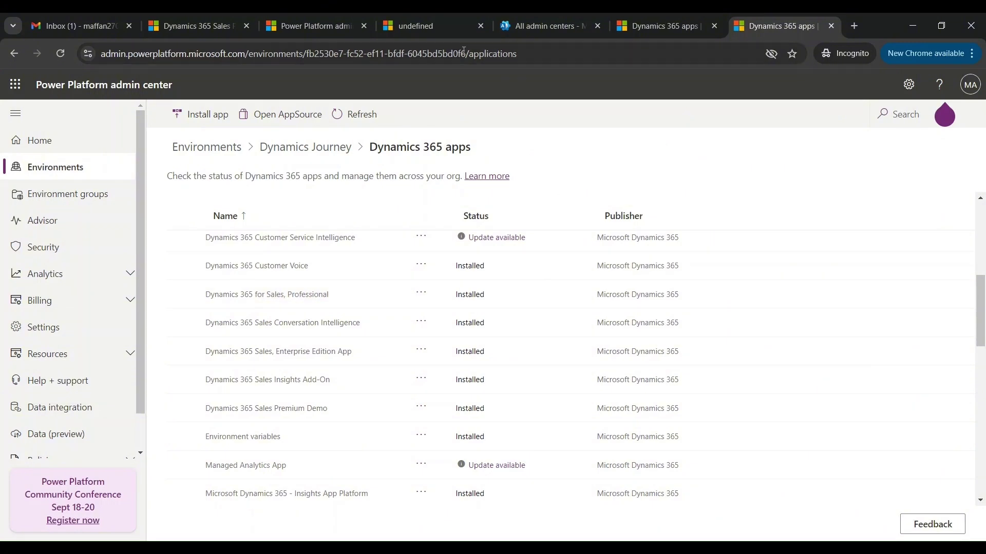
pyautogui.click(430, 28)
# Step: Switch from Sales Hub to the Sales Professional app and browse its Sales dashboard navigation
pyautogui.click(159, 89)
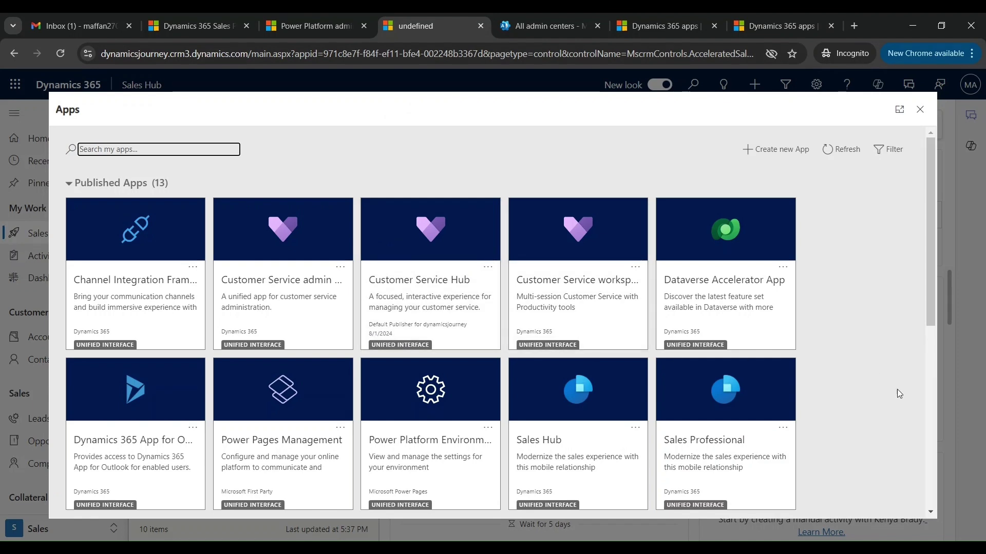
pyautogui.click(729, 410)
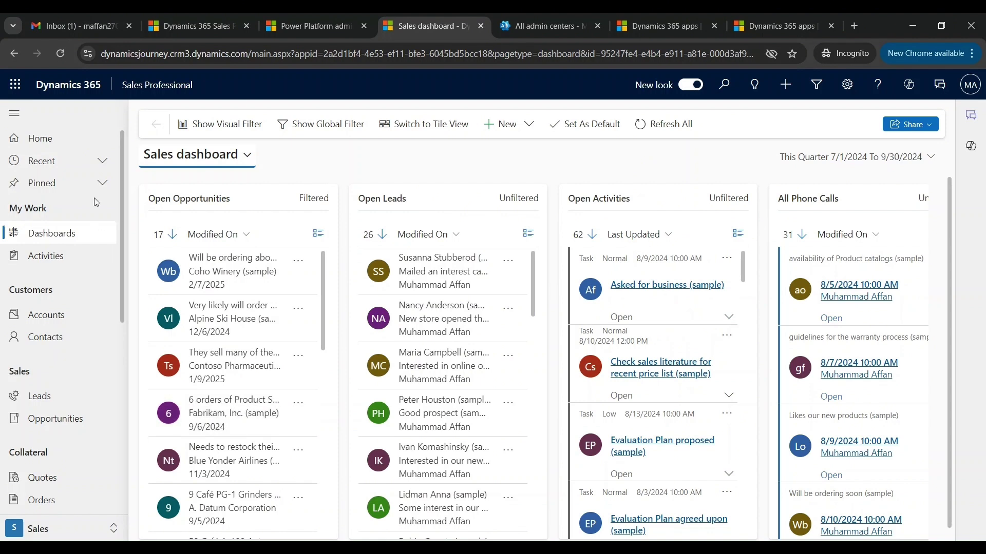
pyautogui.scroll(-1, 95, 298)
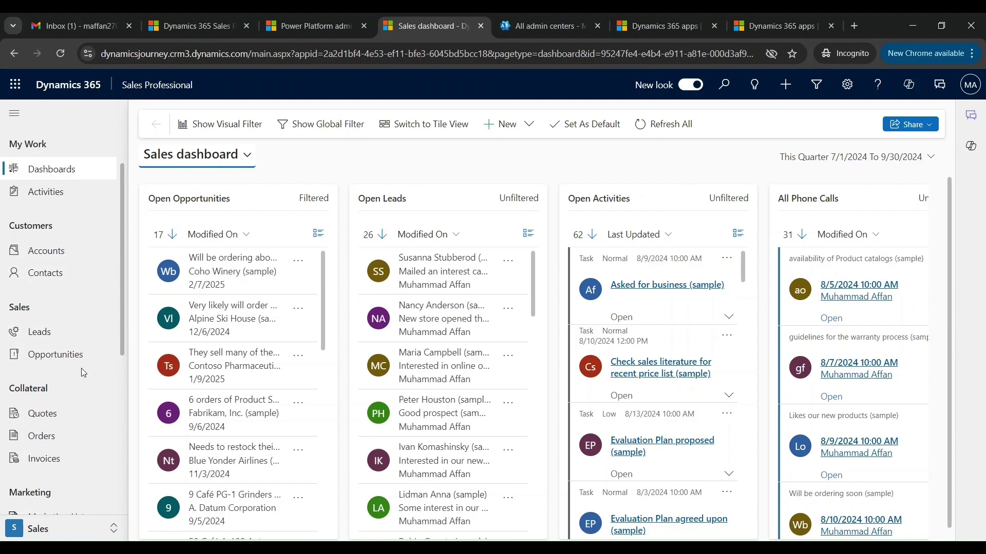
pyautogui.scroll(-5, 84, 373)
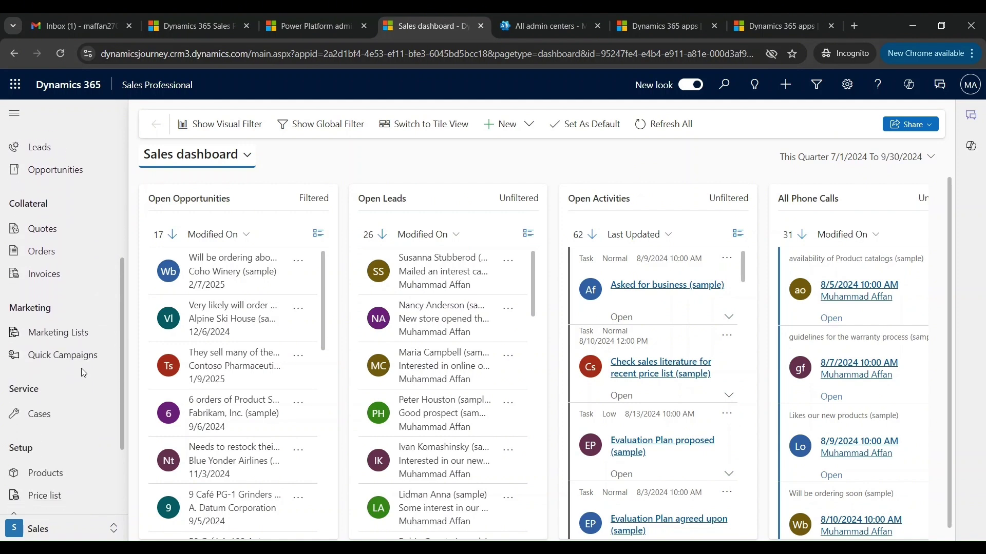